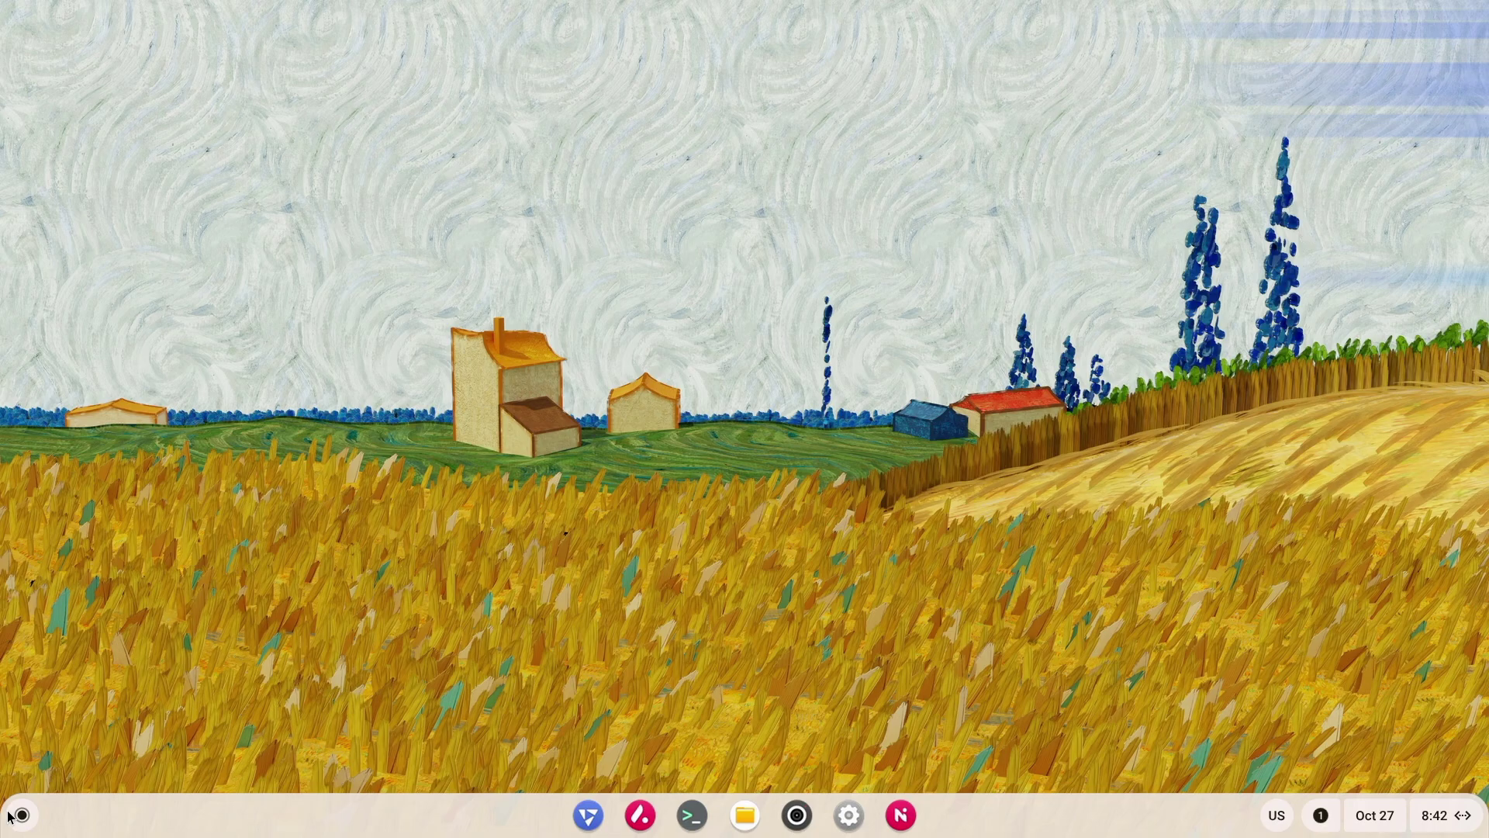
Launch the FydeOS App Store from the app launcher
left_click(21, 814)
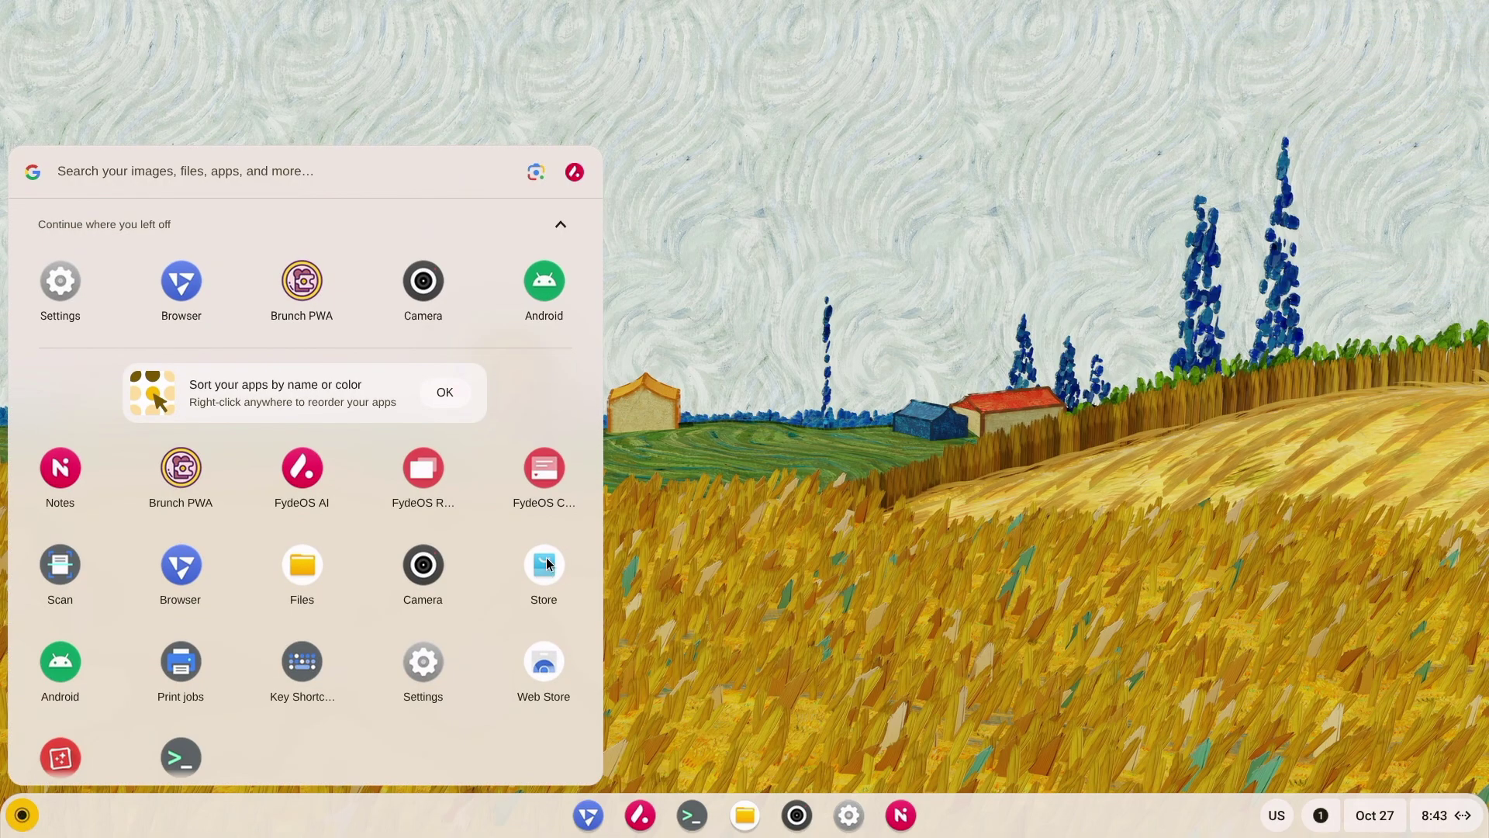
left_click(546, 567)
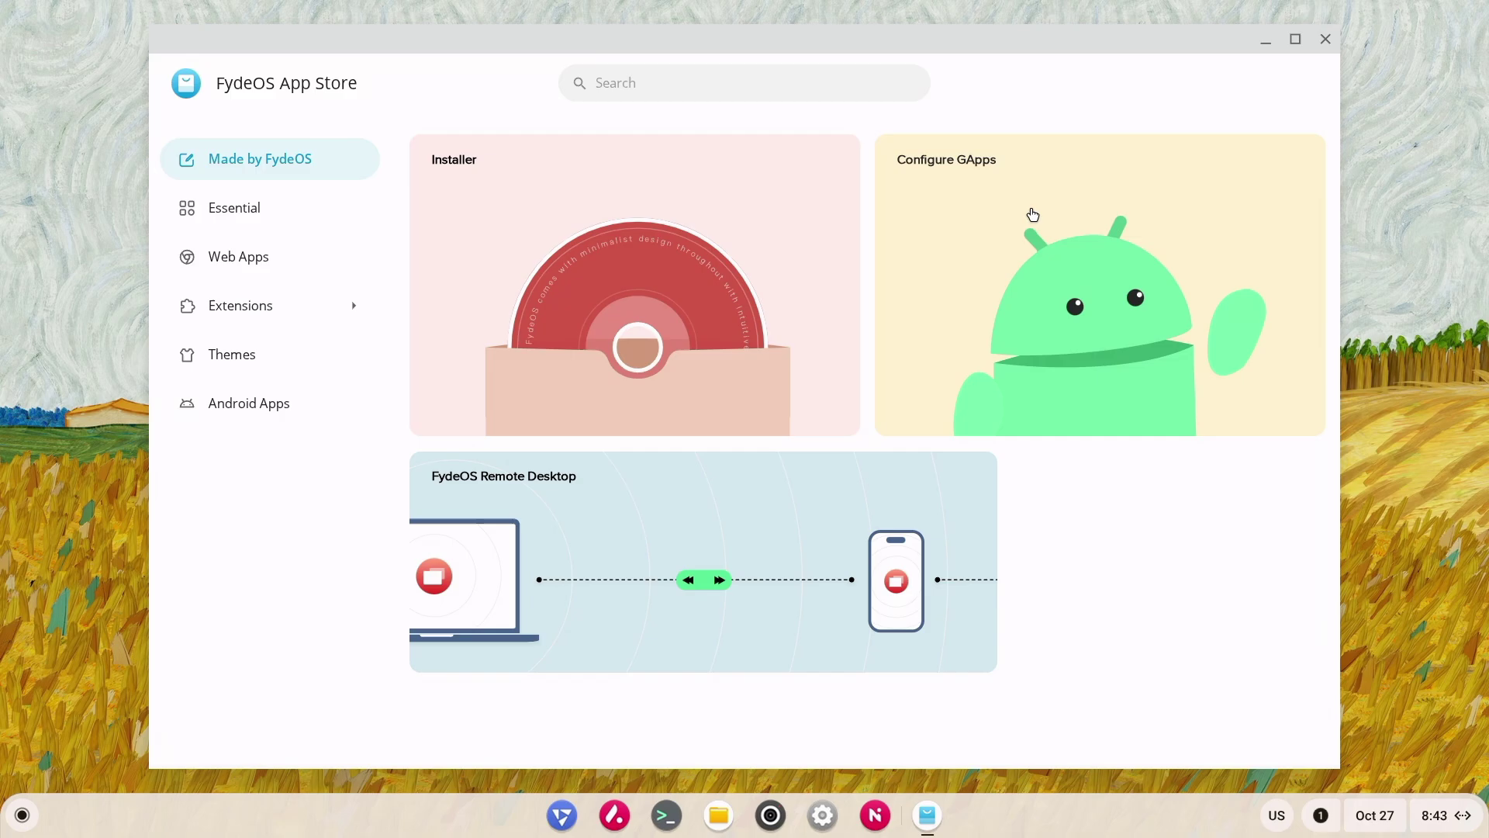
Add the Configure GApps app from its store page and launch it
left_click(1032, 214)
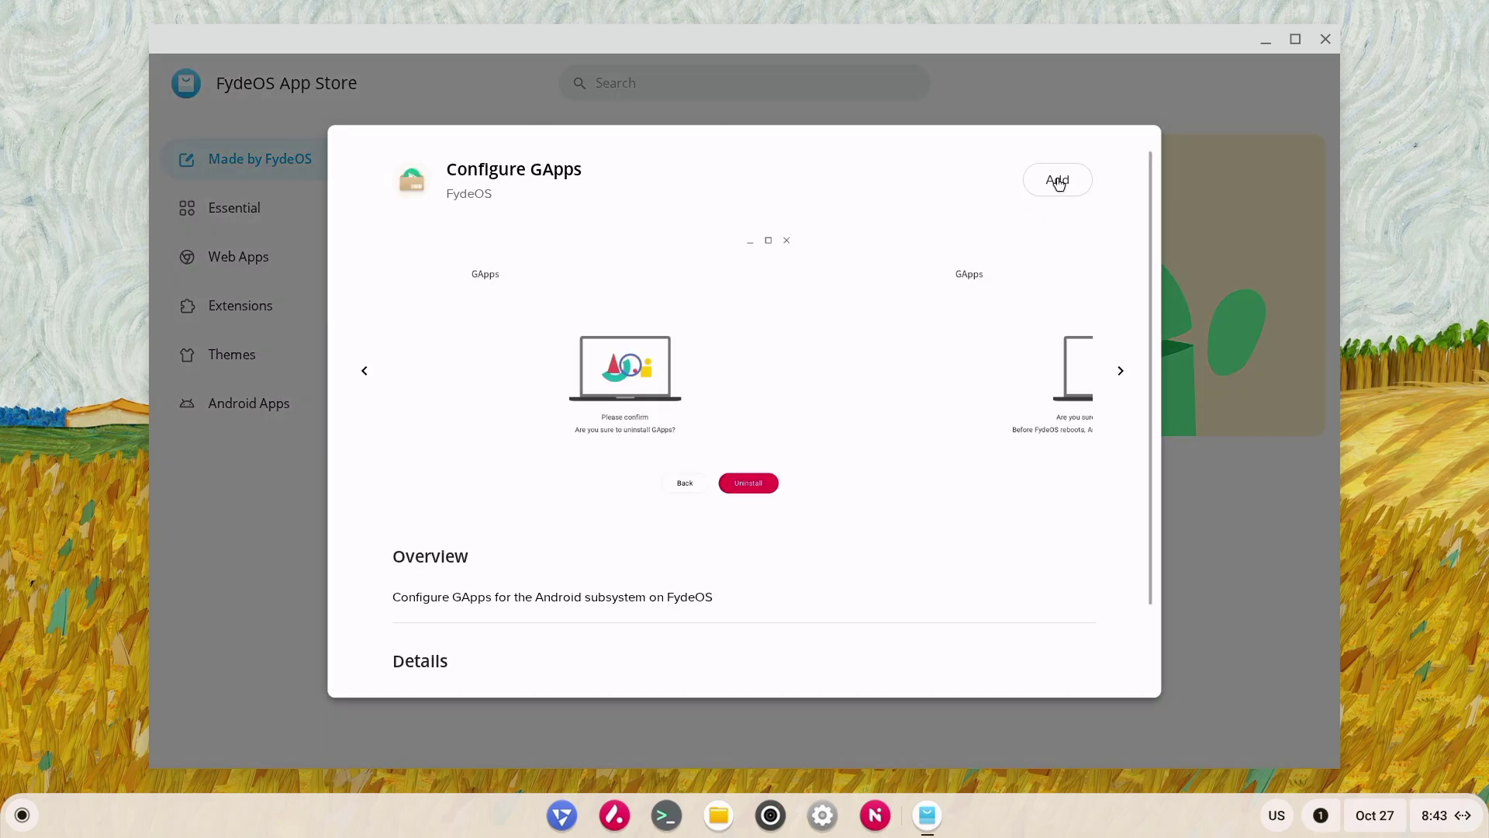
left_click(1059, 182)
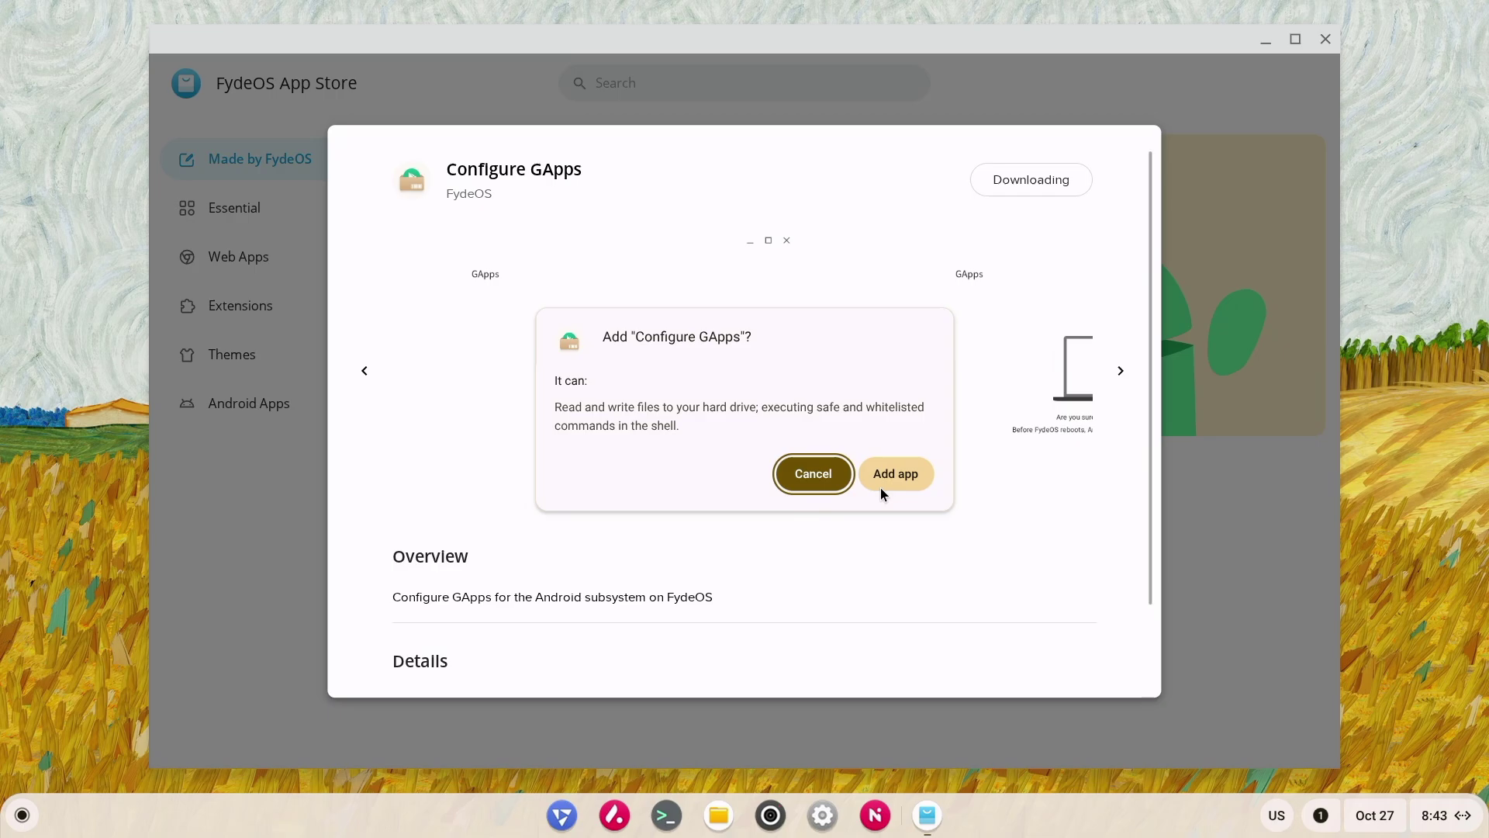
left_click(902, 477)
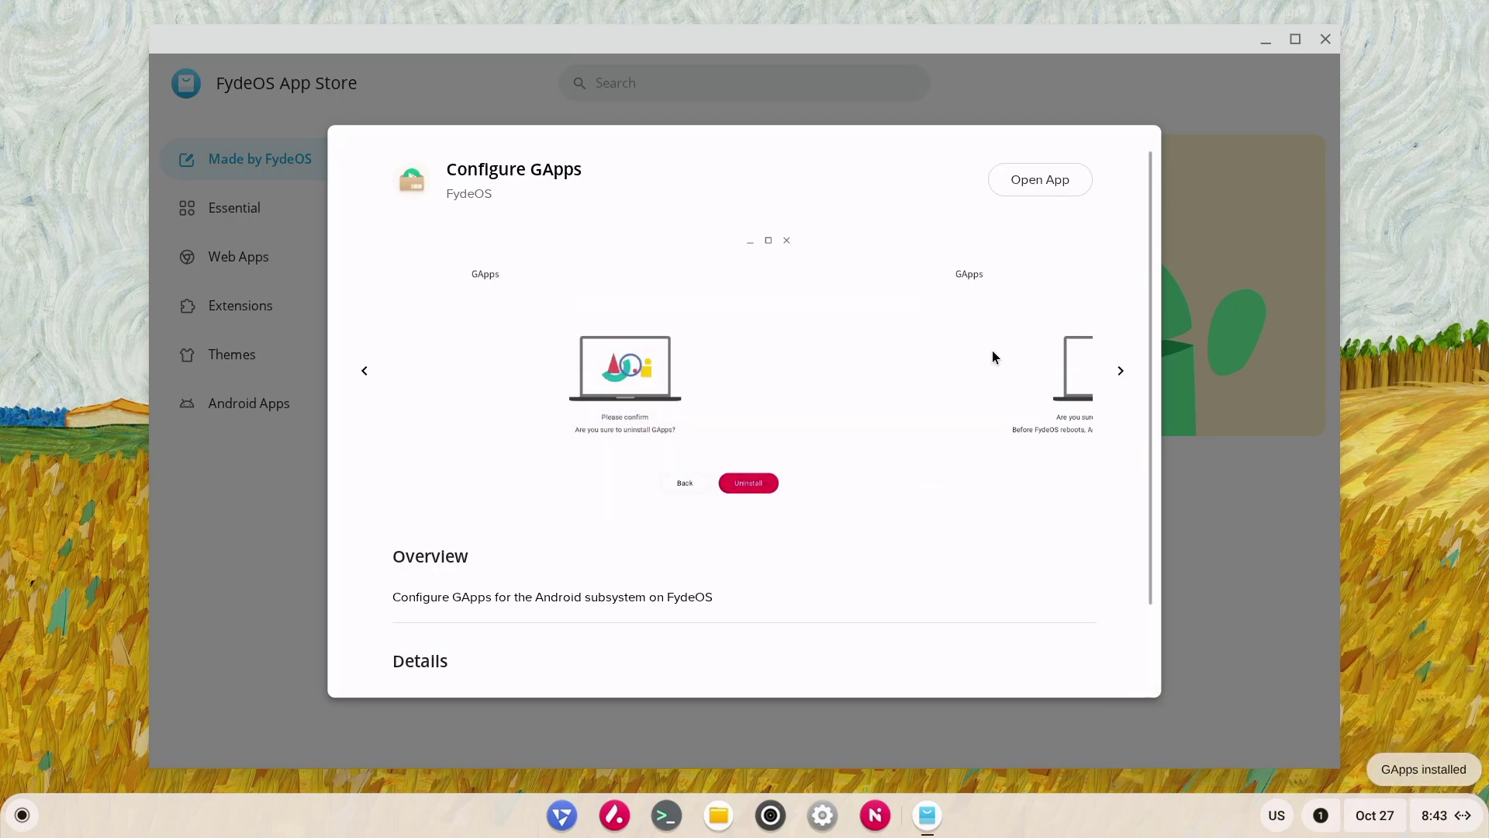
left_click(1031, 186)
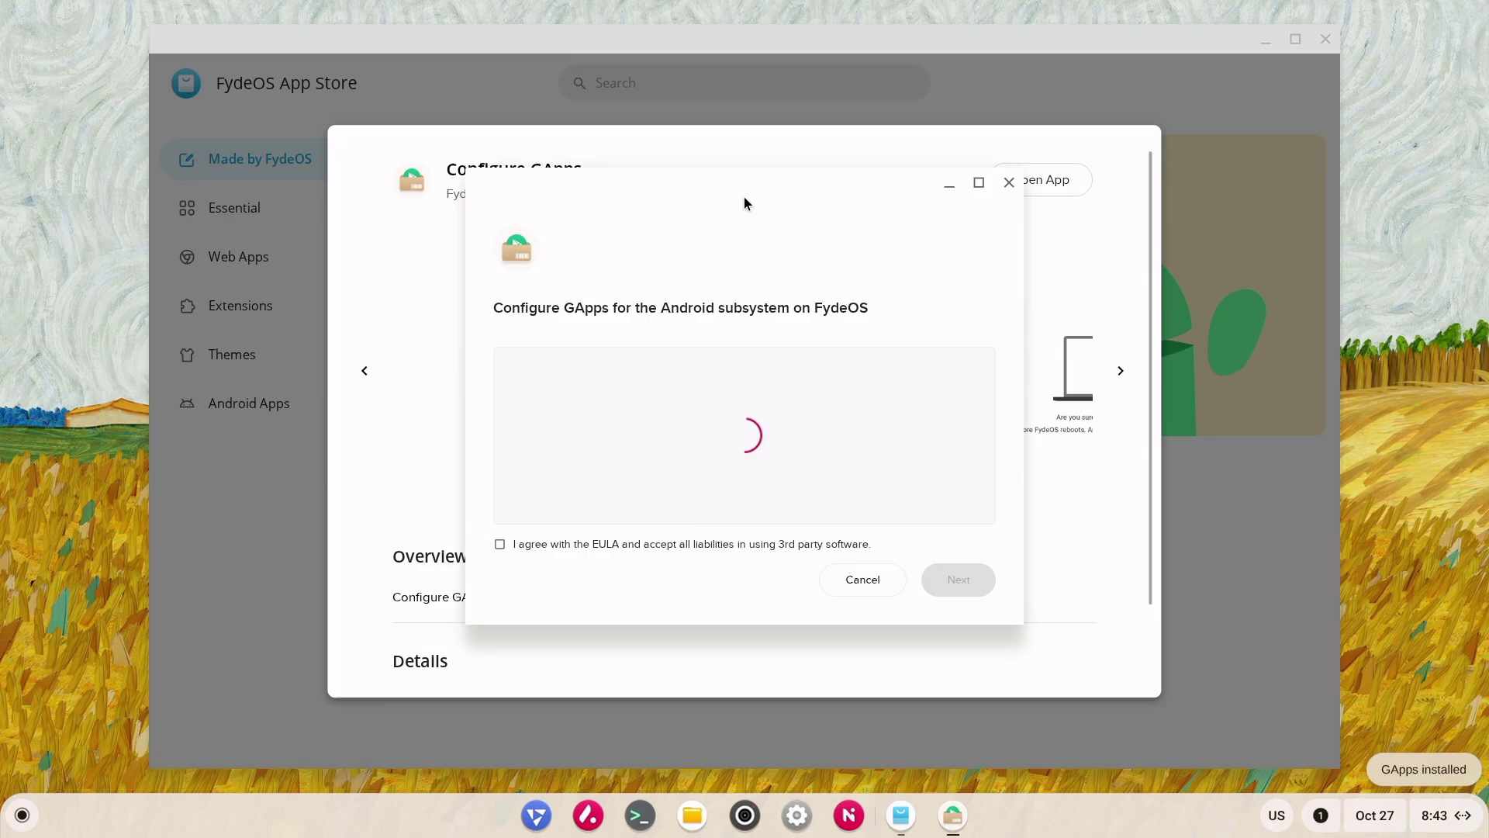
Agree to the EULA and continue to the rootfs-verification warning
left_click(502, 544)
left_click(957, 579)
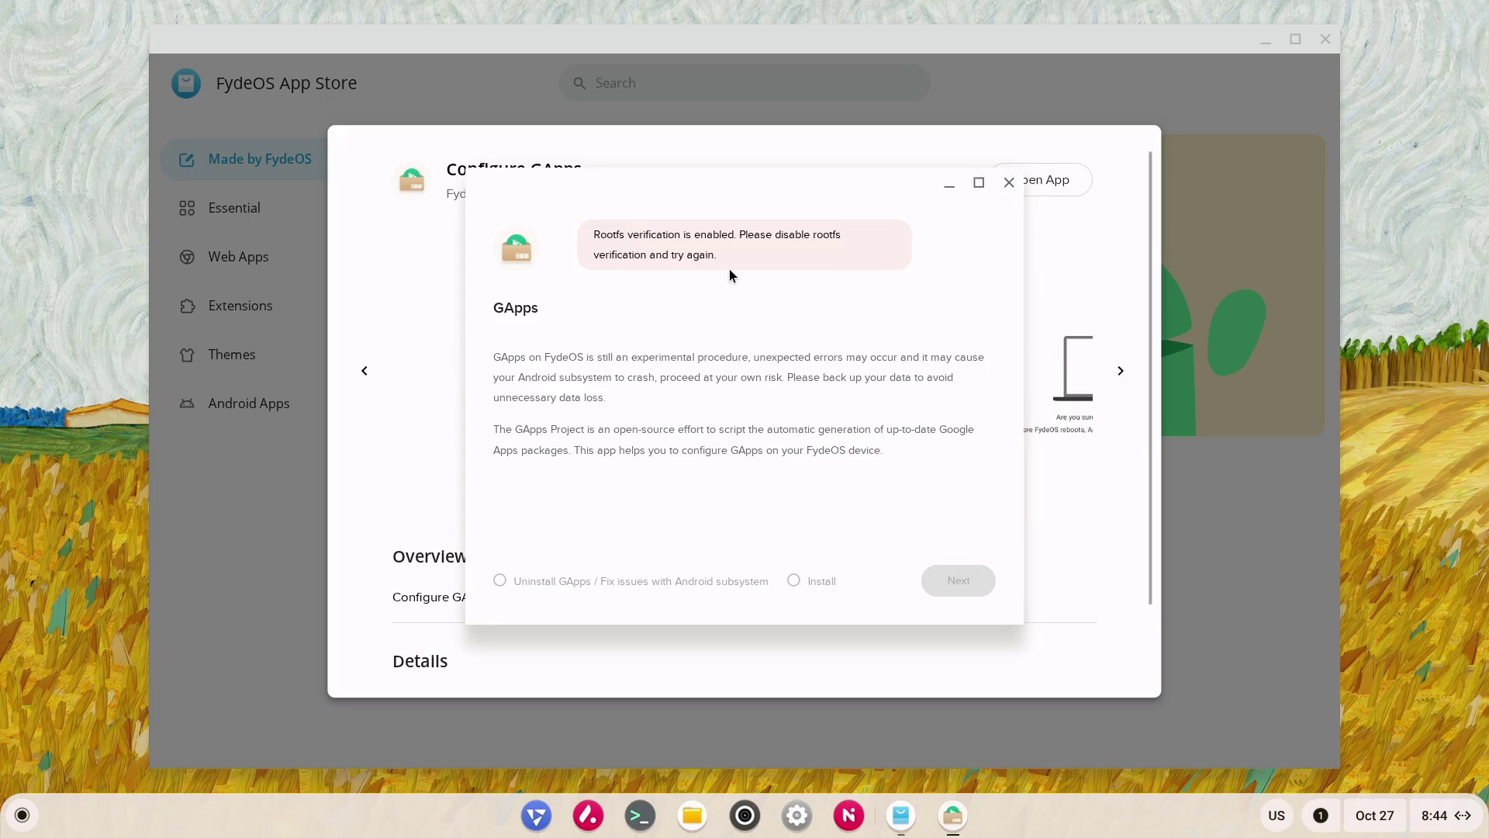
Bring up the 'Install Google Play Store on FydeOS' guide in a maximized browser window
left_click(535, 814)
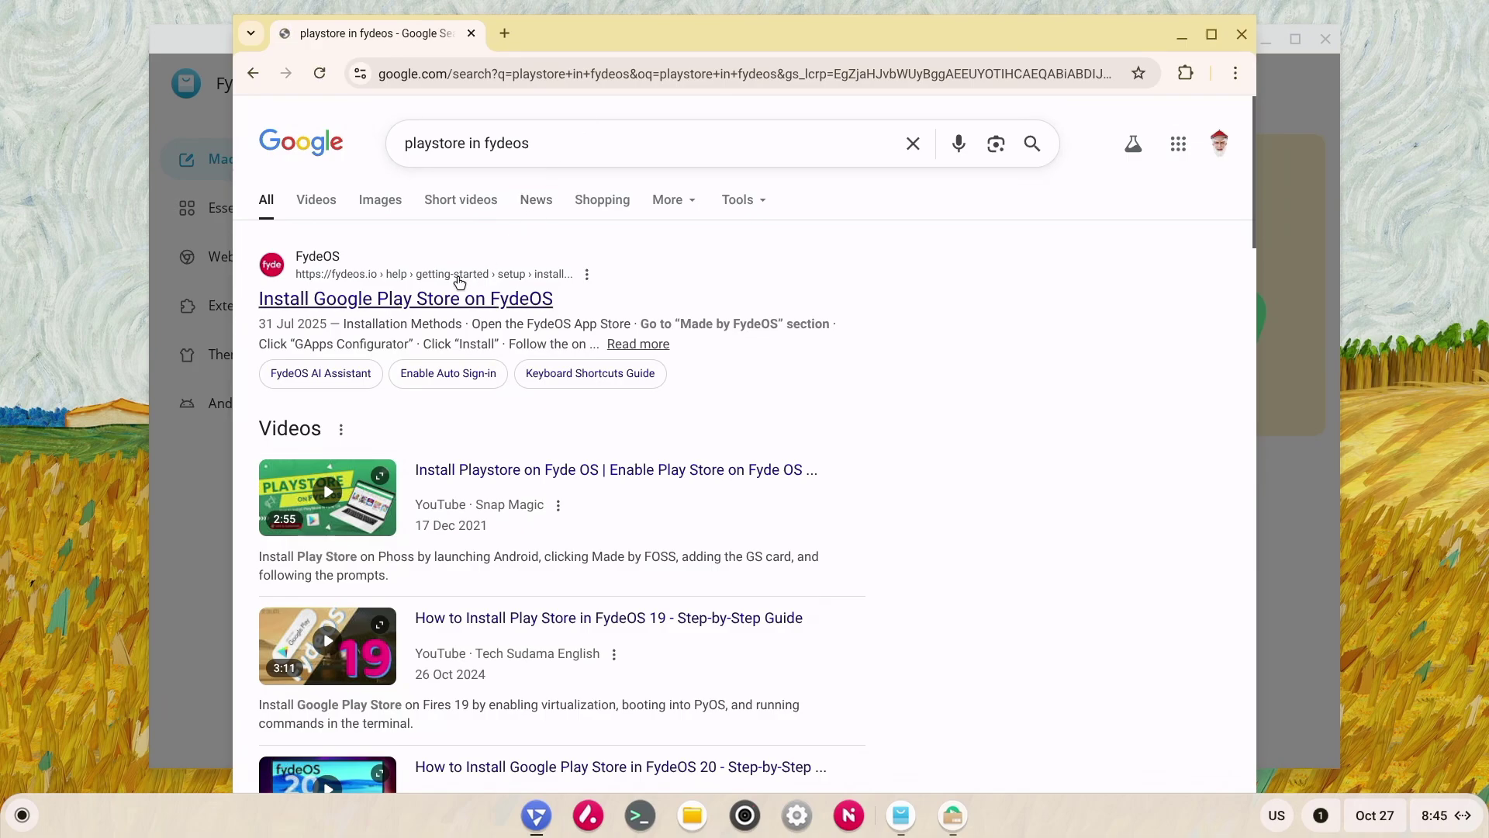
left_click(422, 304)
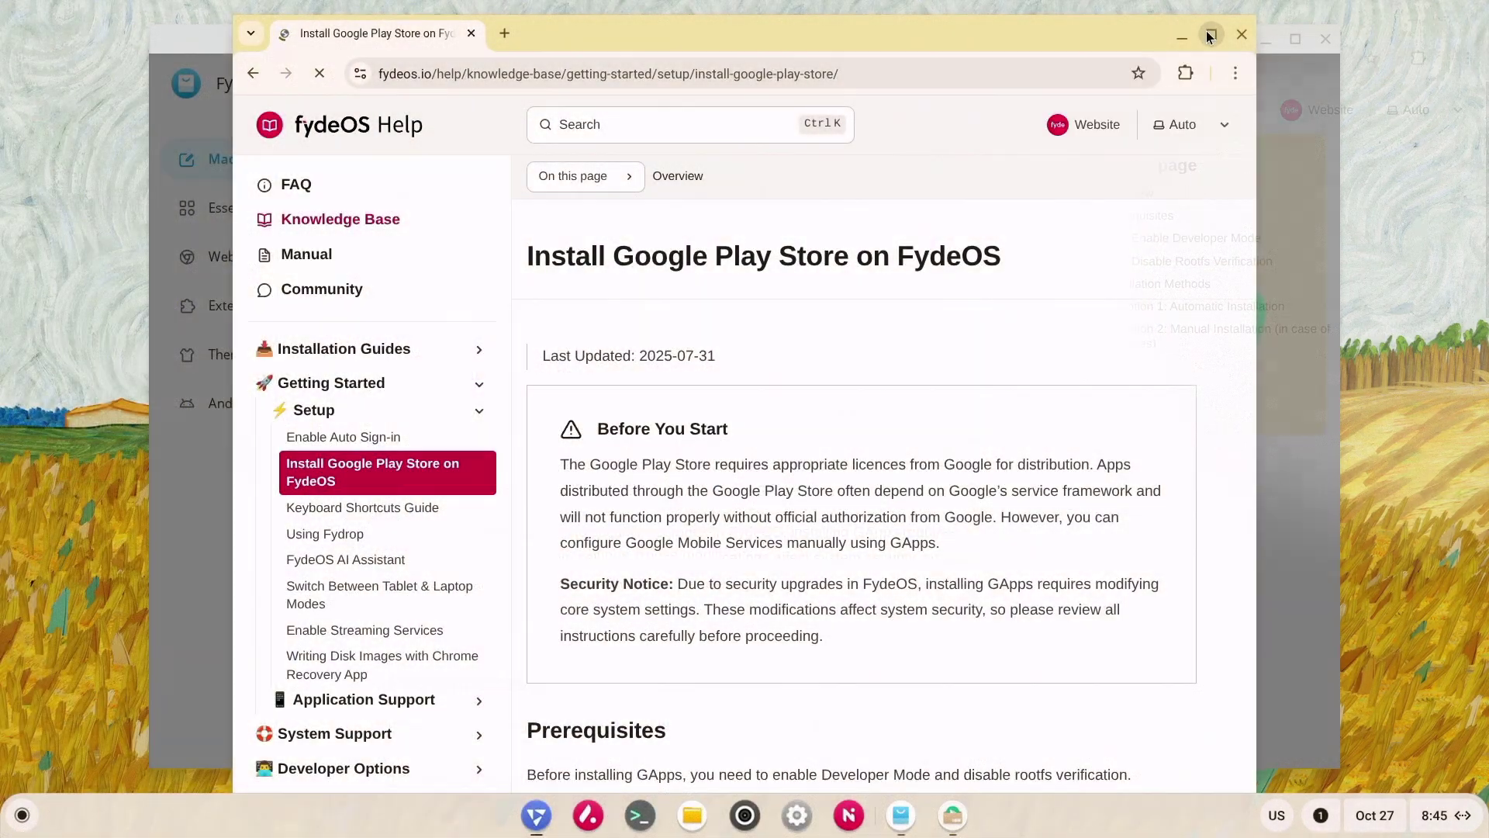
left_click(1211, 34)
scroll(874, 430, "down", 2)
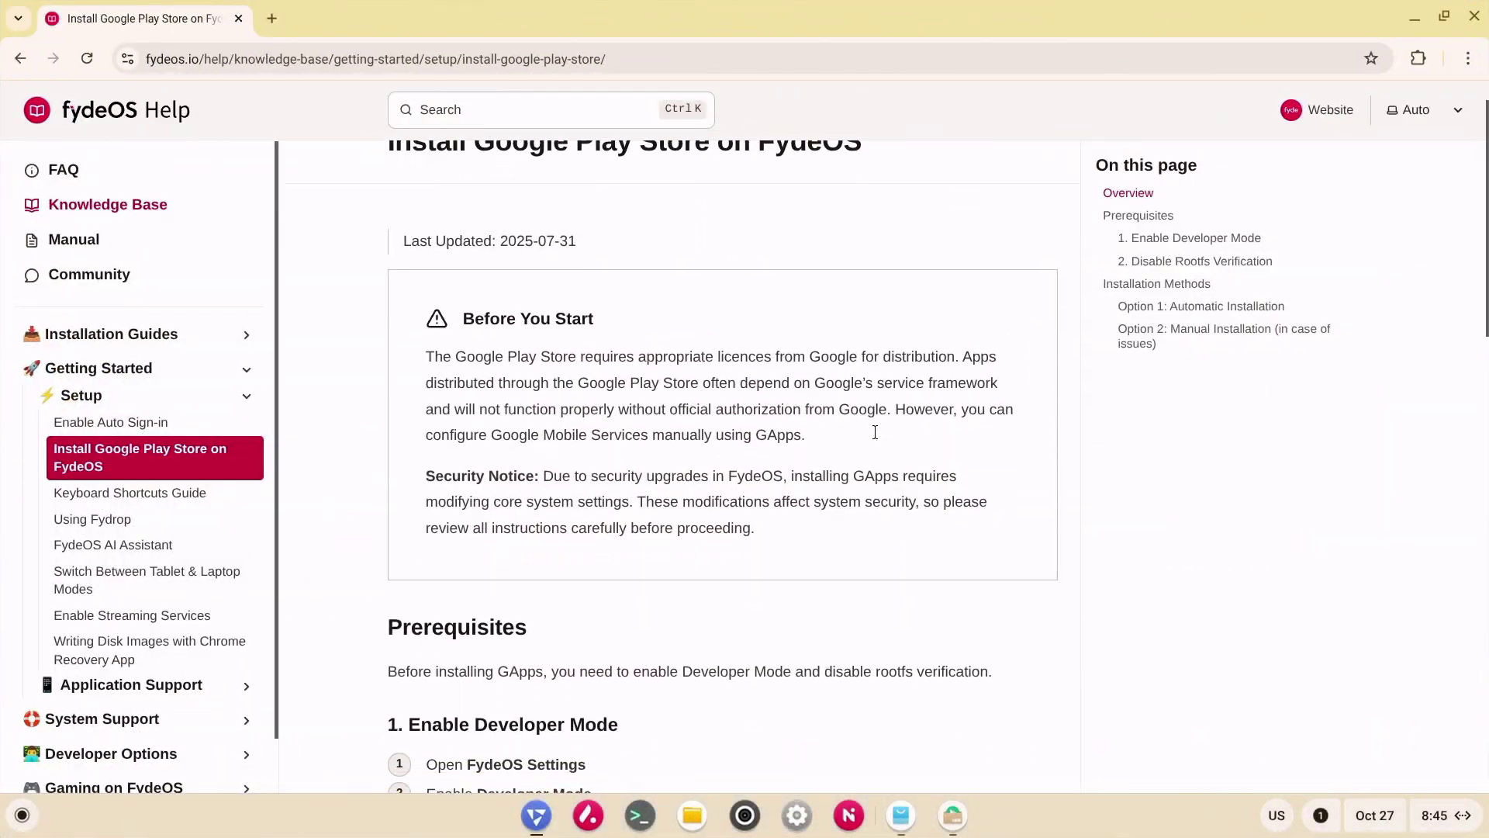
scroll(634, 589, "down", 2)
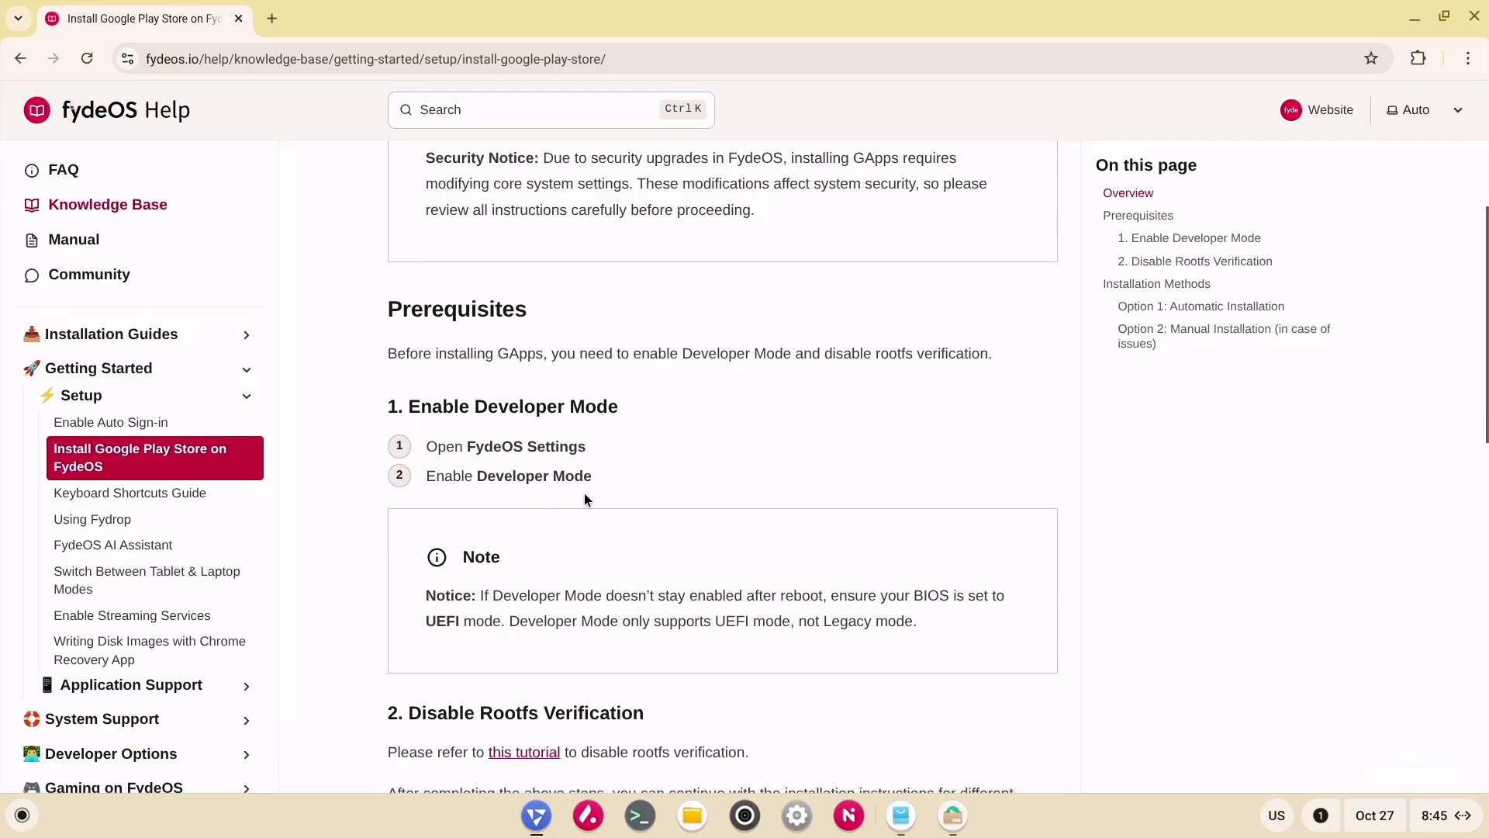
scroll(816, 496, "down", 2)
Enable Developer mode in the FydeOS-specific settings and confirm the warning
left_click(1414, 17)
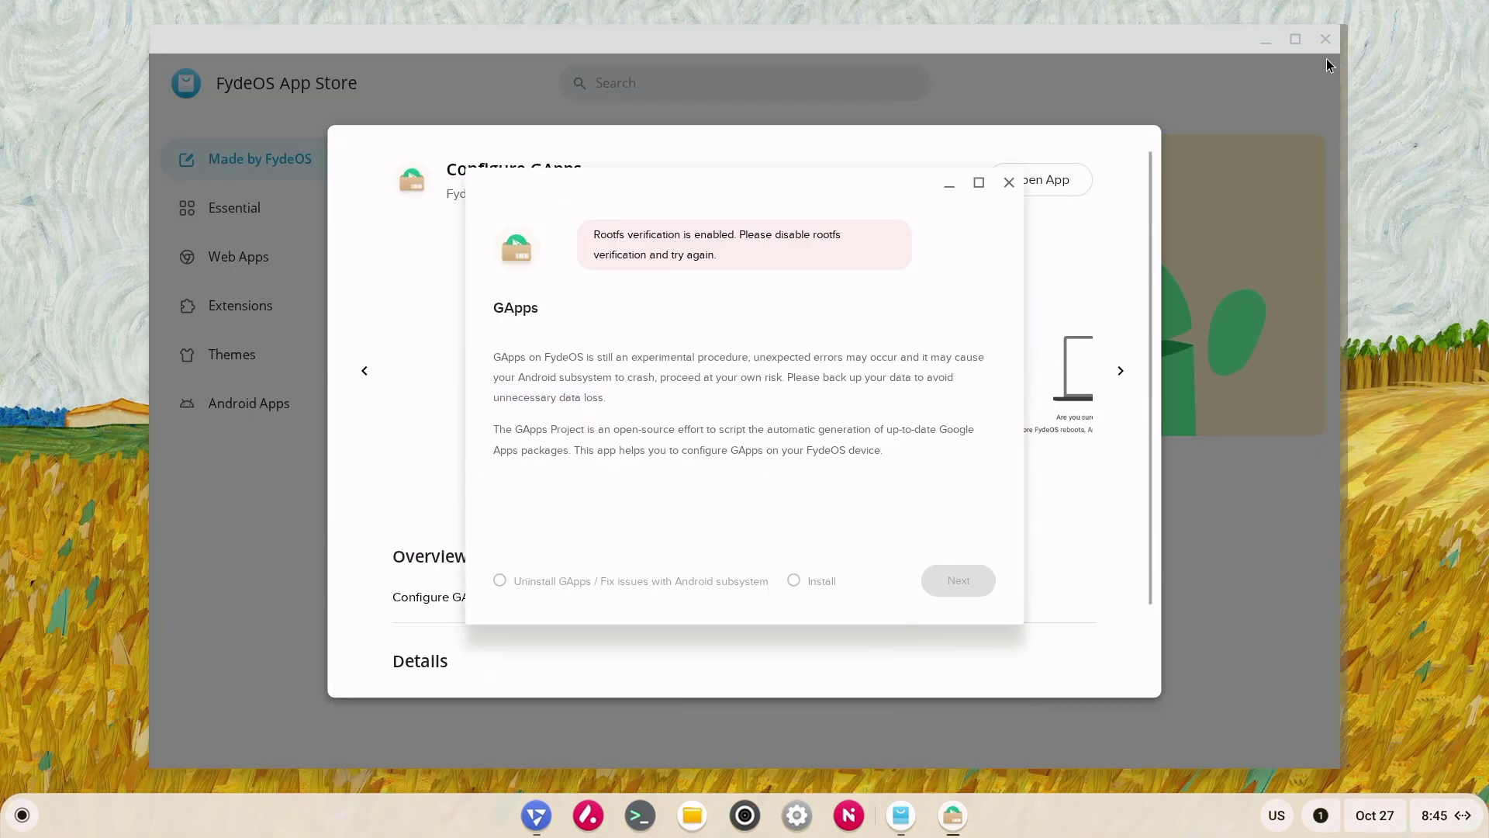
left_click(797, 815)
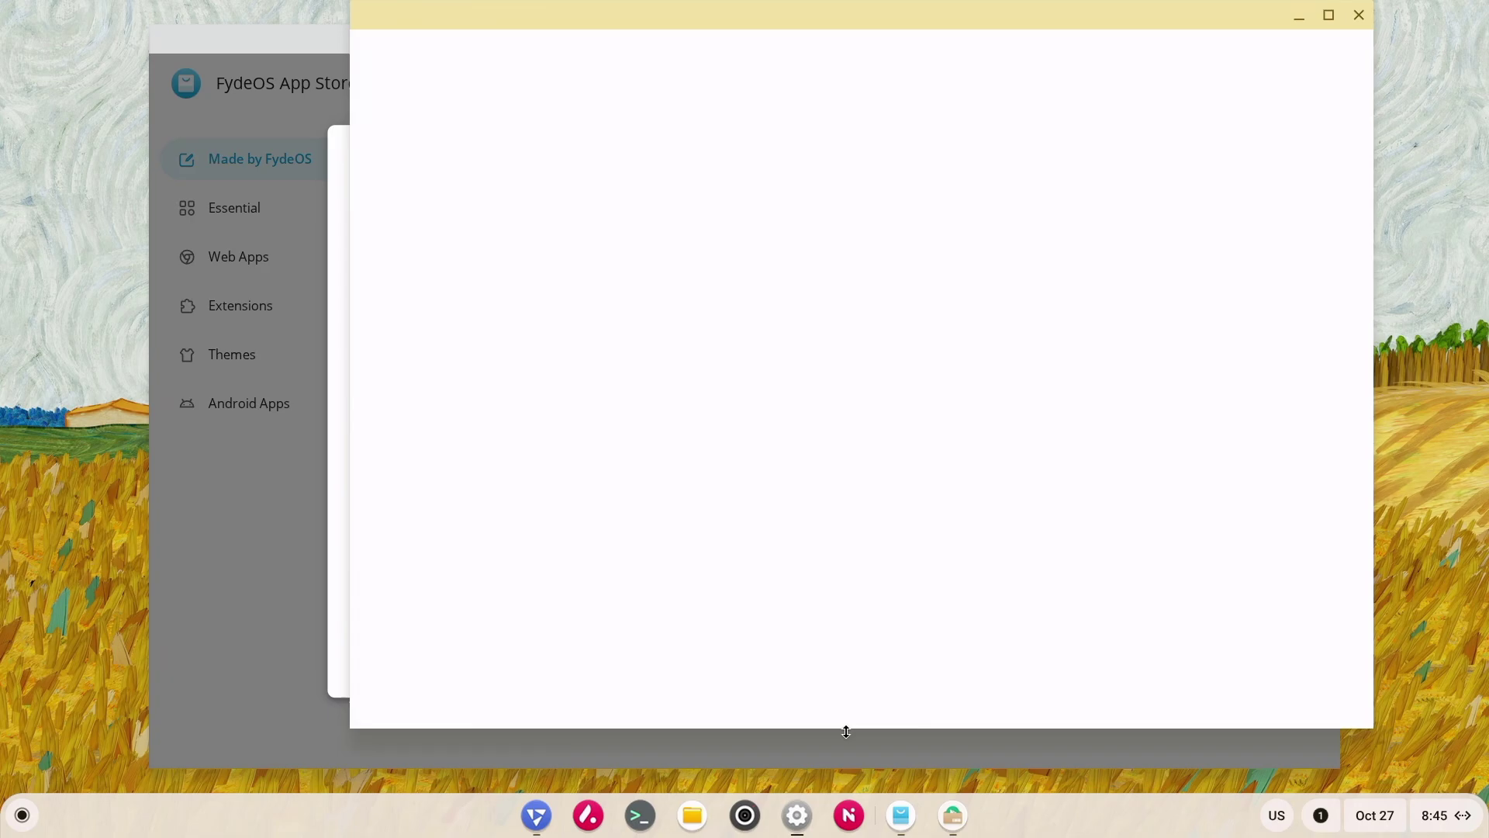
scroll(499, 602, "down", 3)
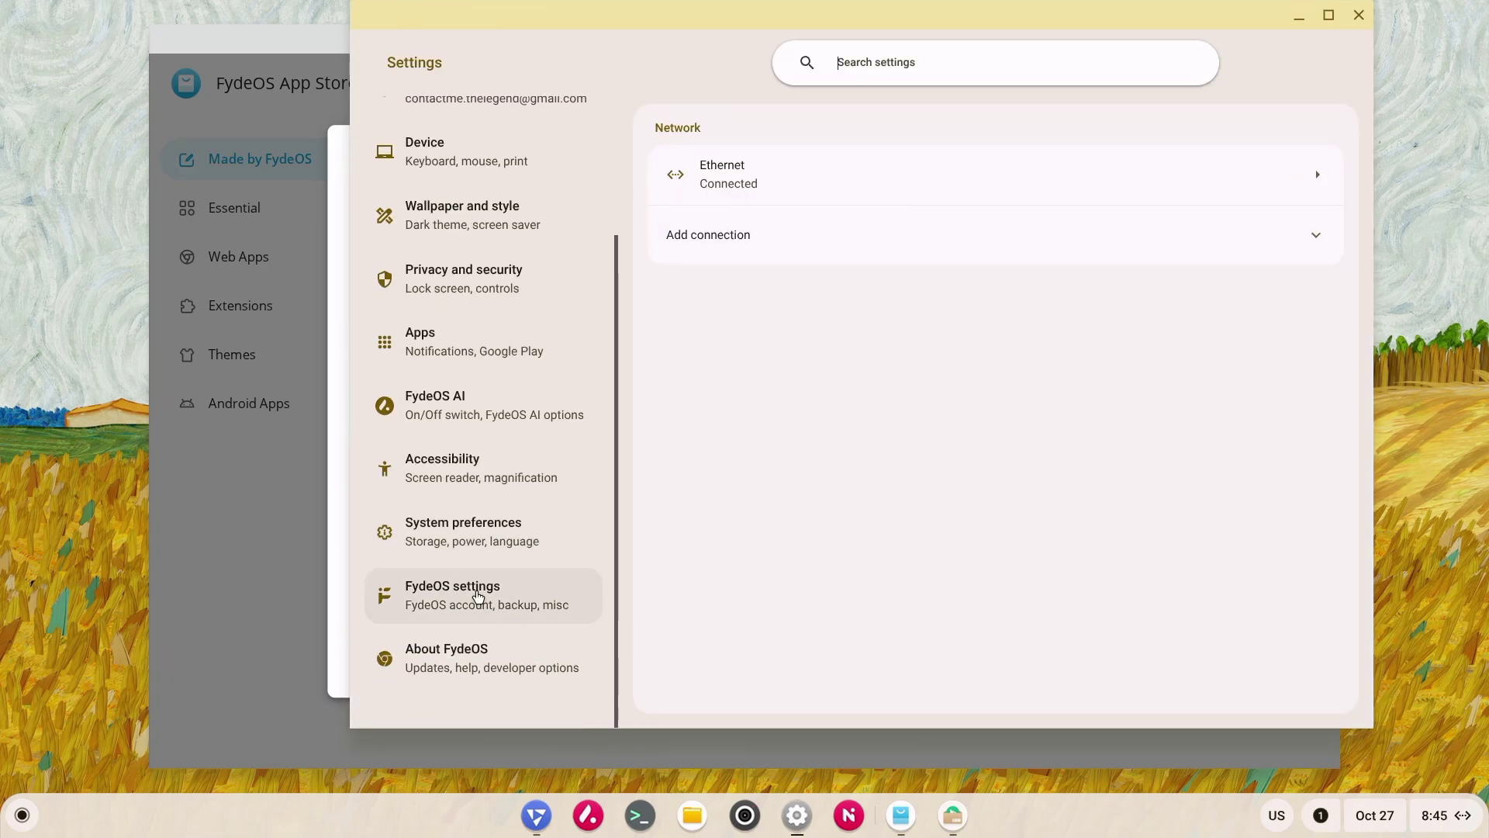
left_click(476, 596)
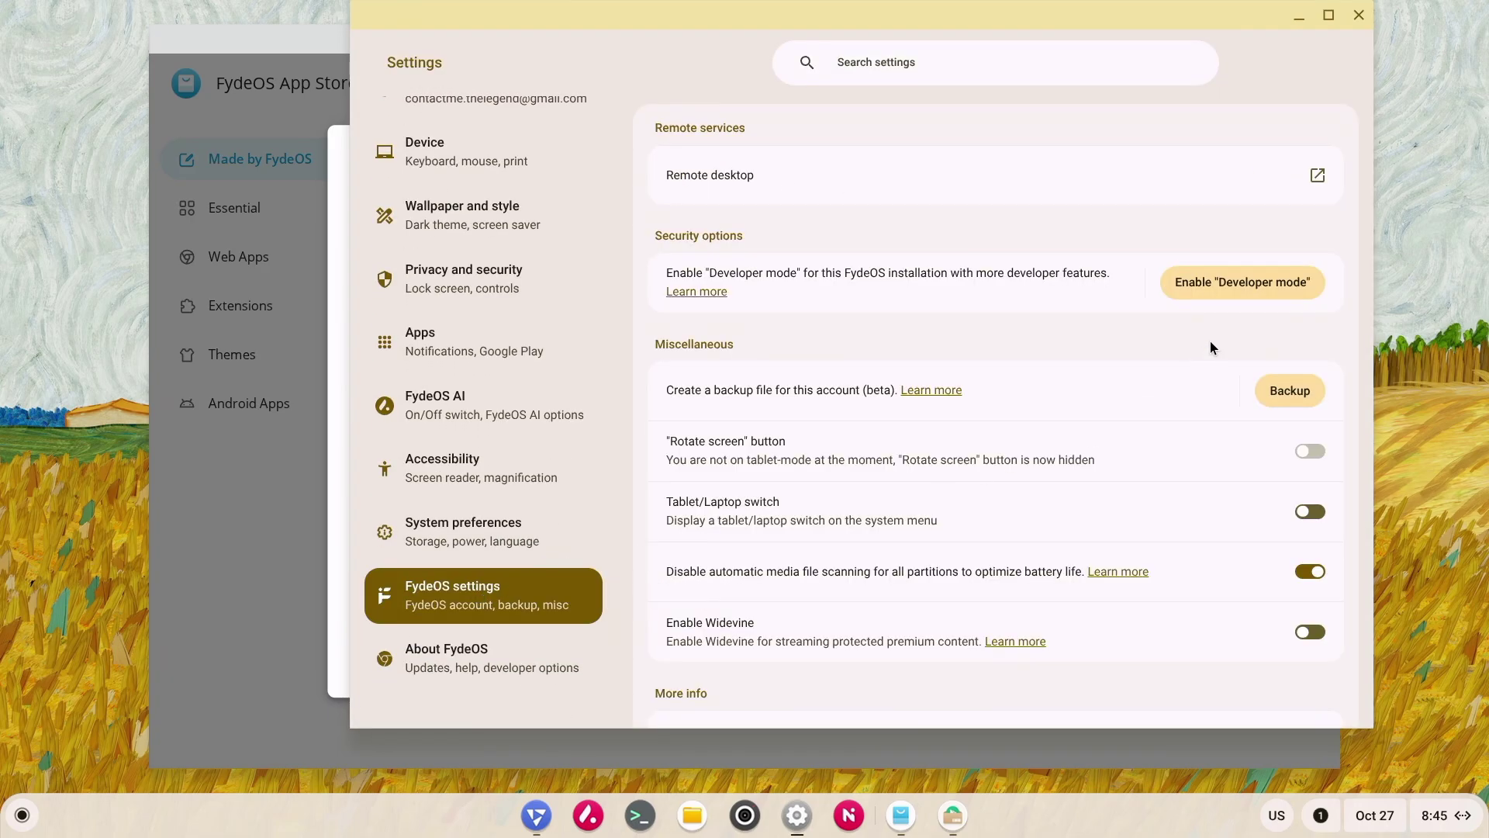
left_click(1225, 287)
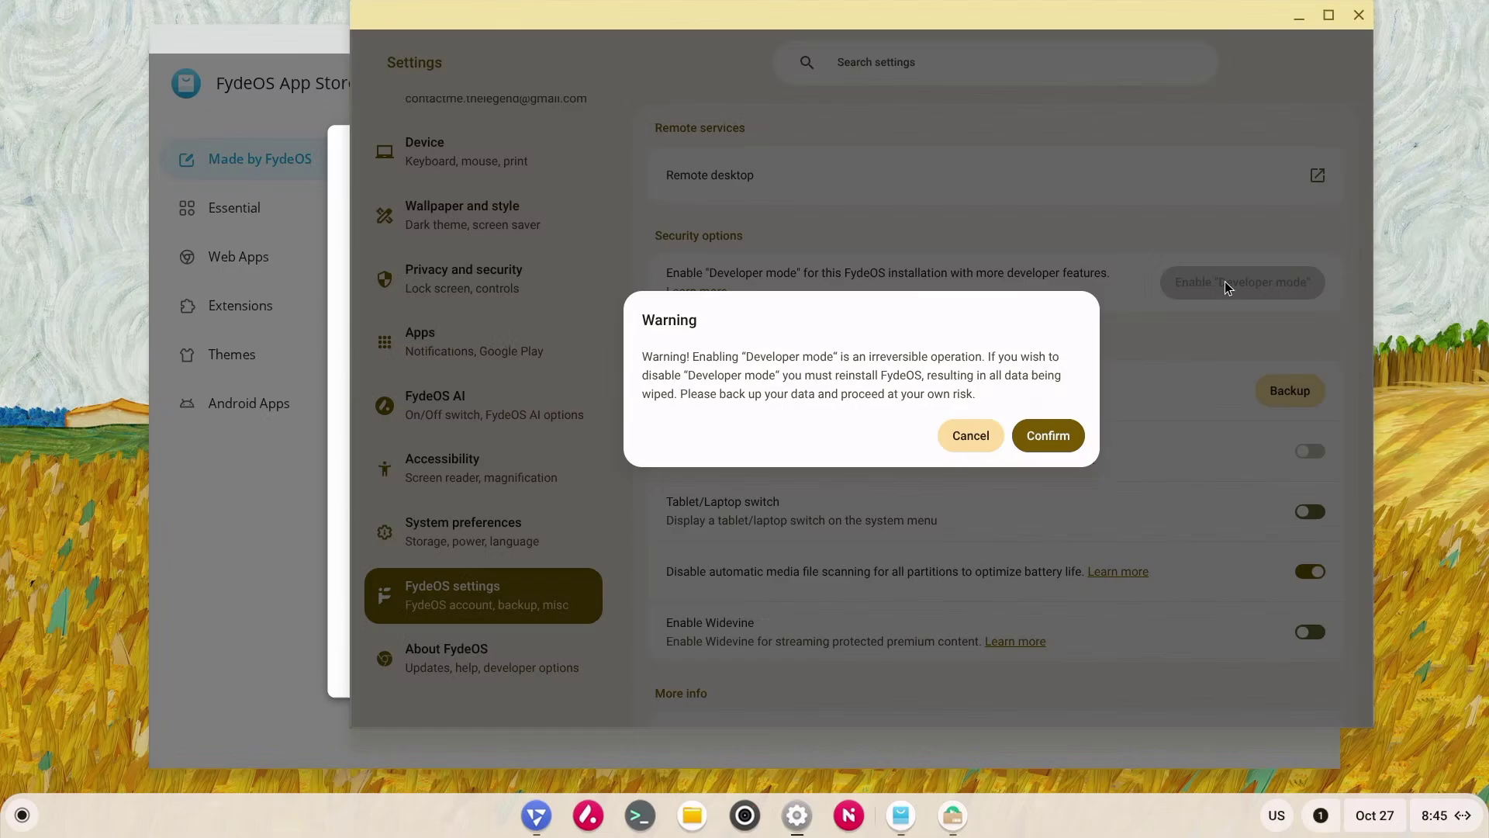
left_click(1054, 434)
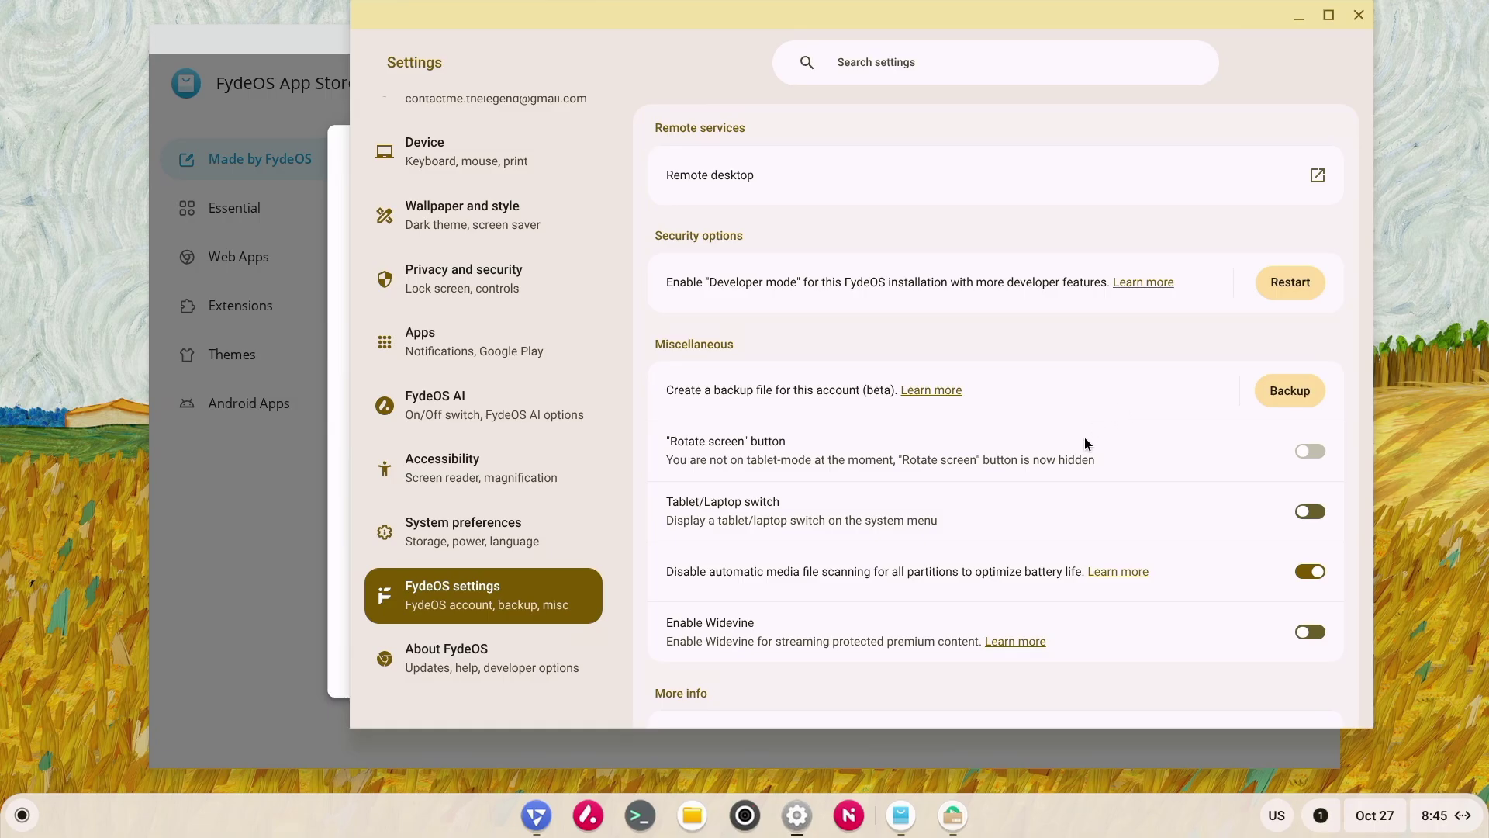
Follow the help page's 'this tutorial' link to the Disable Rootfs Verification guide
left_click(537, 814)
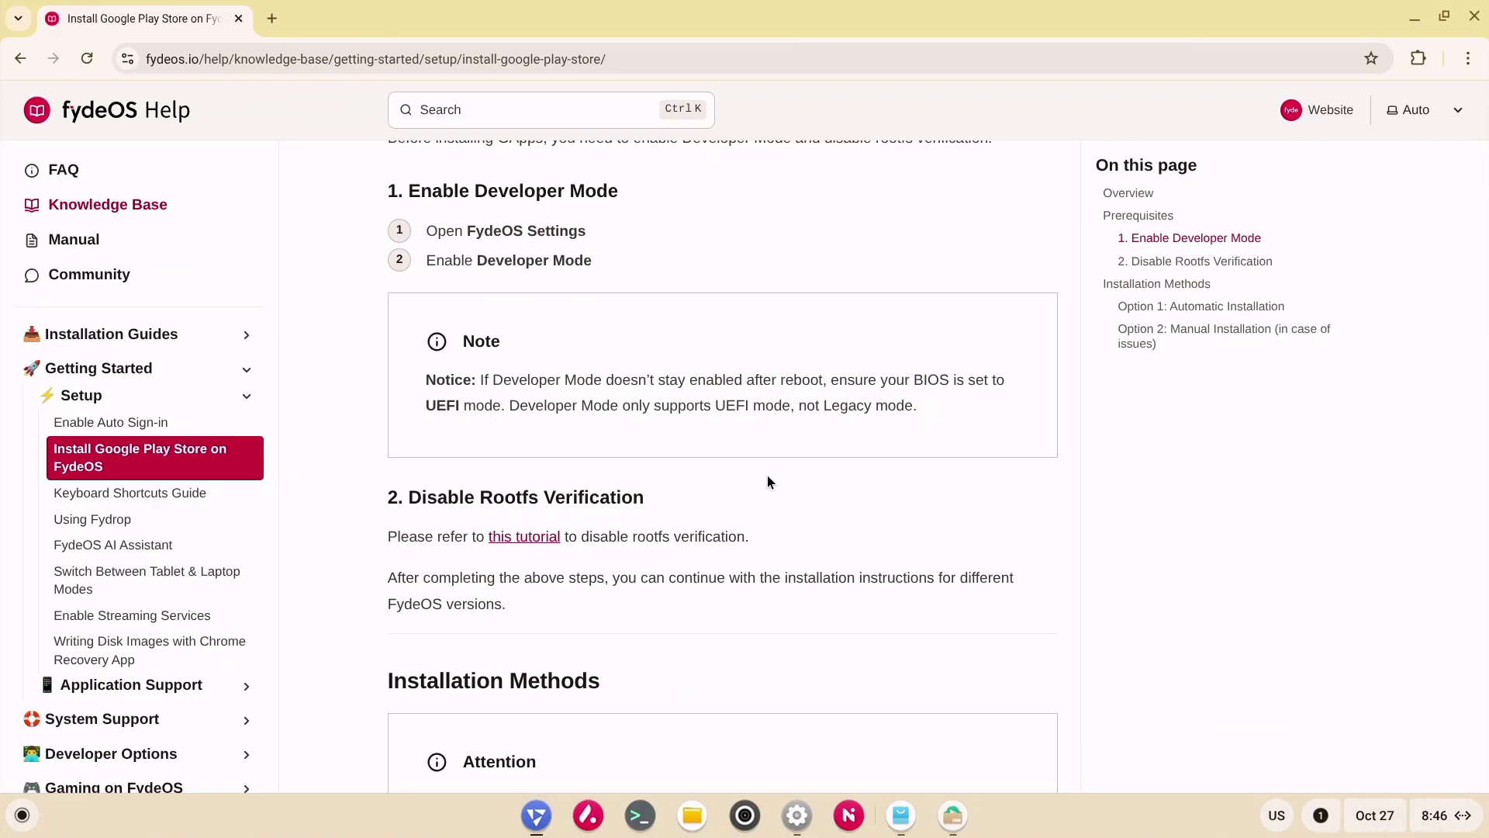
scroll(772, 477, "down", 1)
scroll(772, 475, "down", 2)
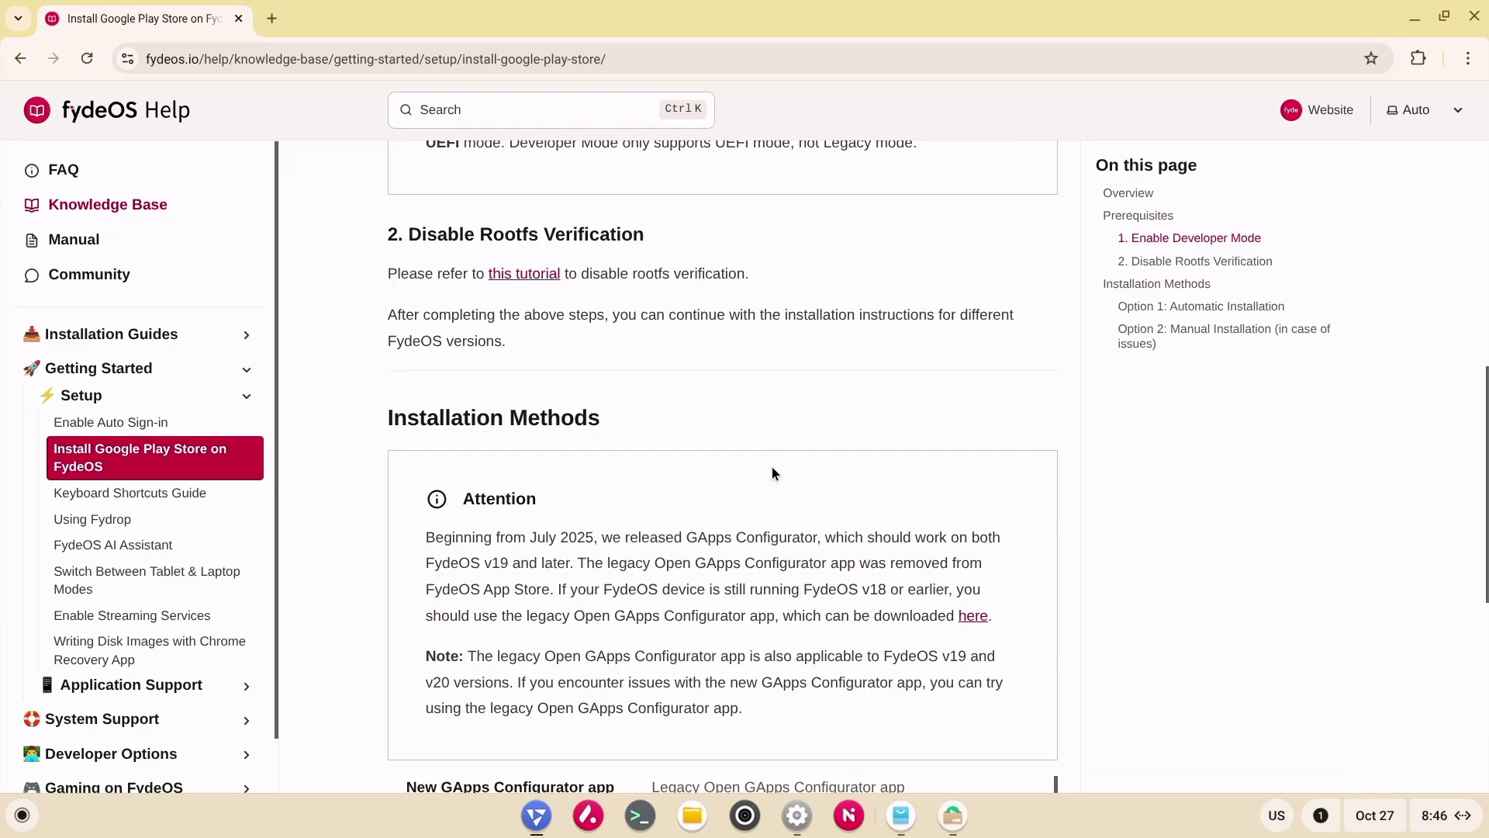
scroll(772, 472, "down", 2)
scroll(771, 464, "up", 1)
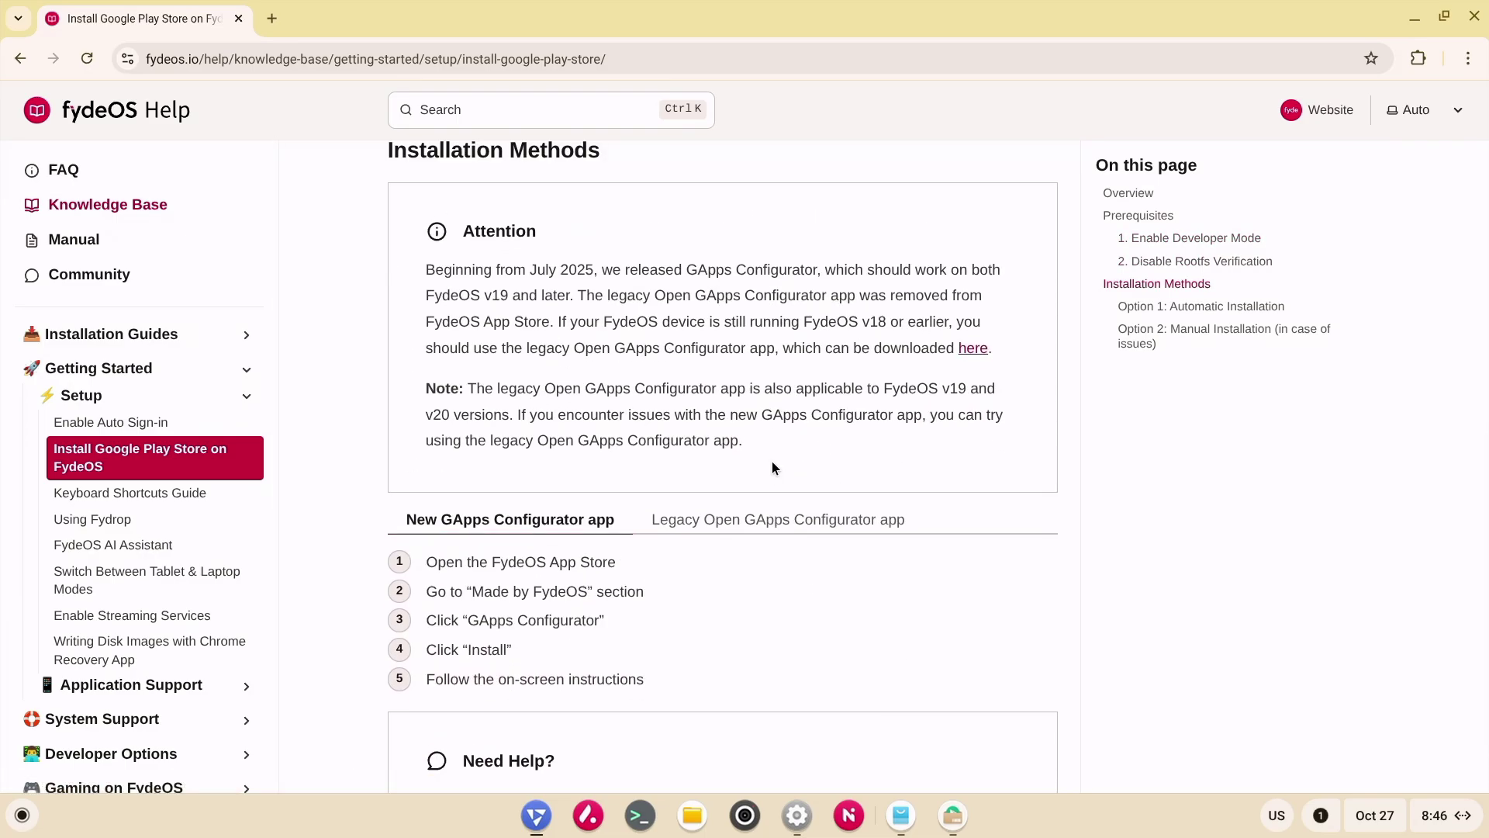
scroll(771, 461, "up", 1)
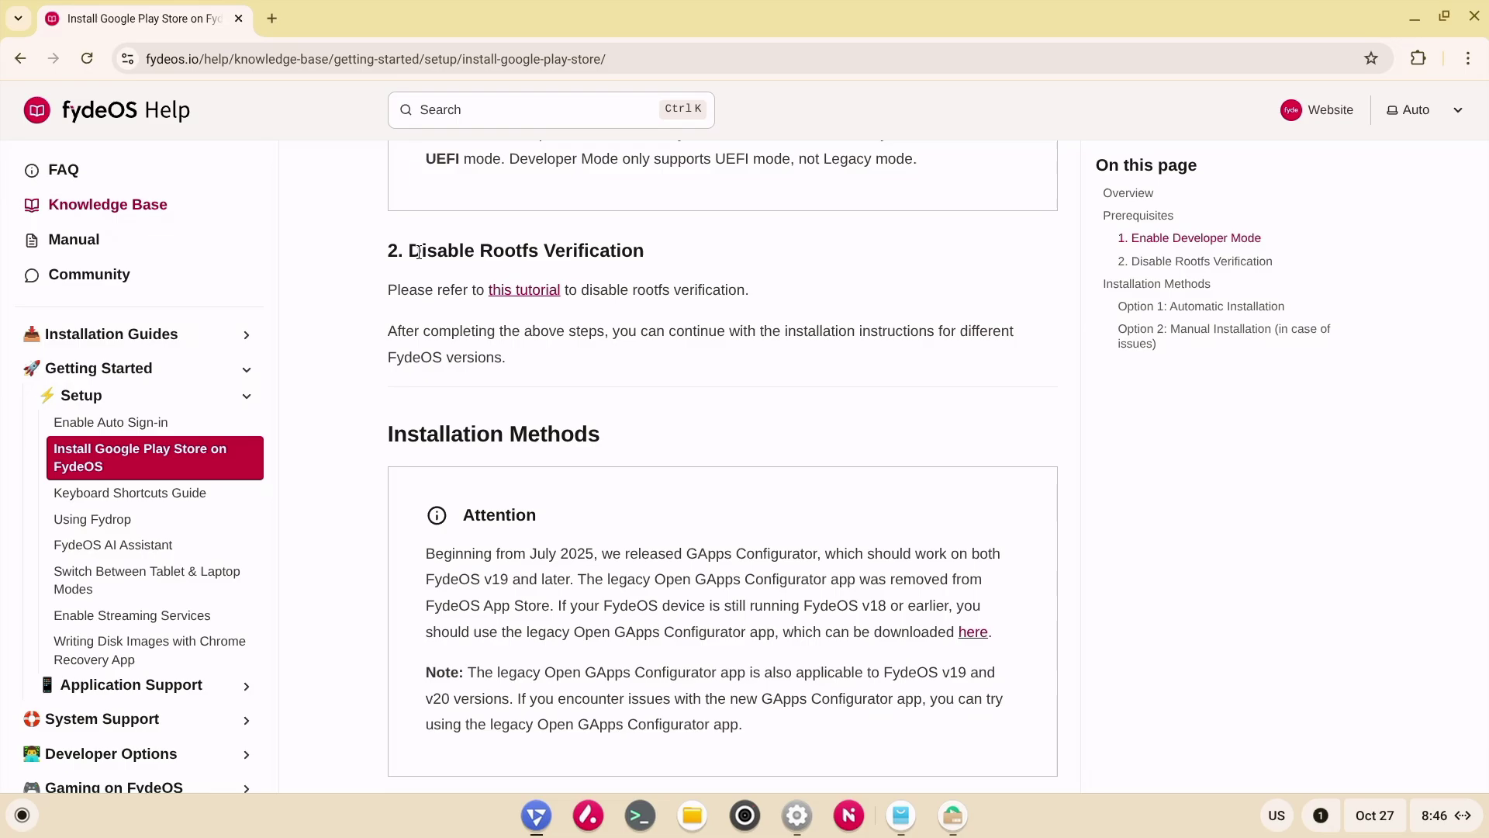
left_click(515, 295)
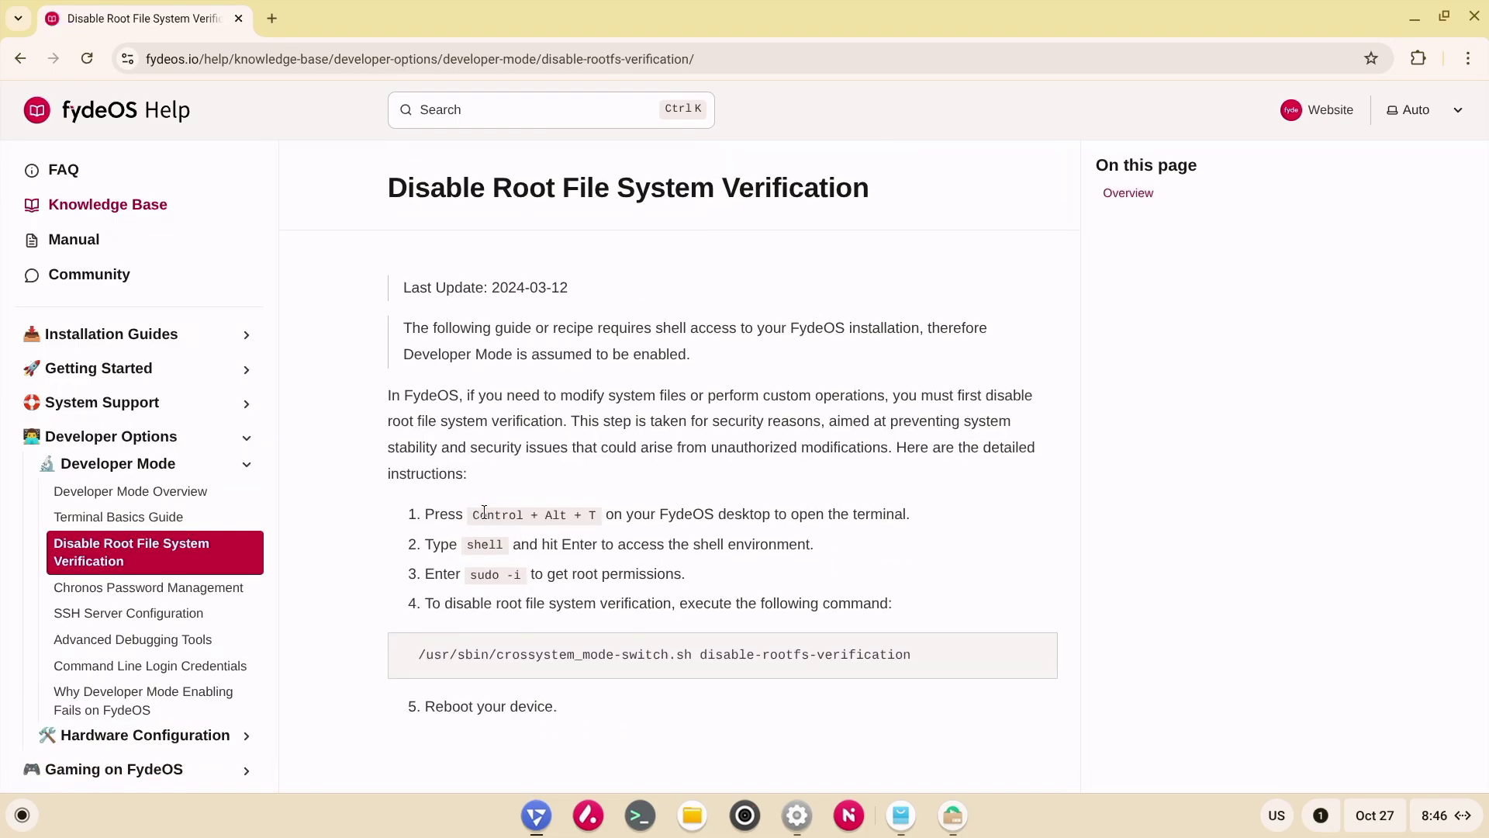
Copy 'shell' from the tutorial, run it in a crosh terminal, then close the terminal with Ctrl+D
key("ctrl+alt+t")
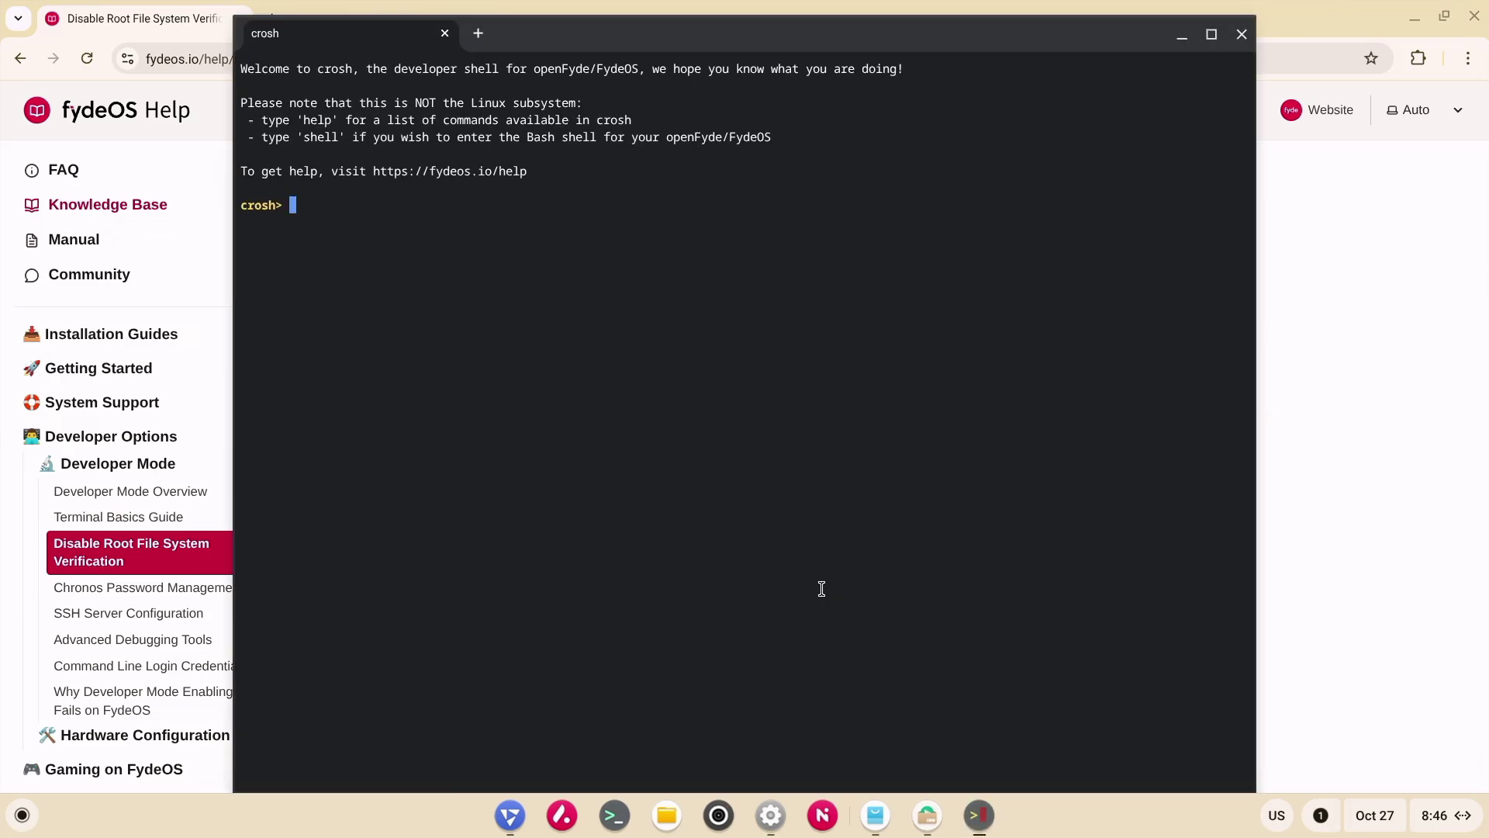
key("alt+Tab")
left_click_drag(467, 545, 503, 546)
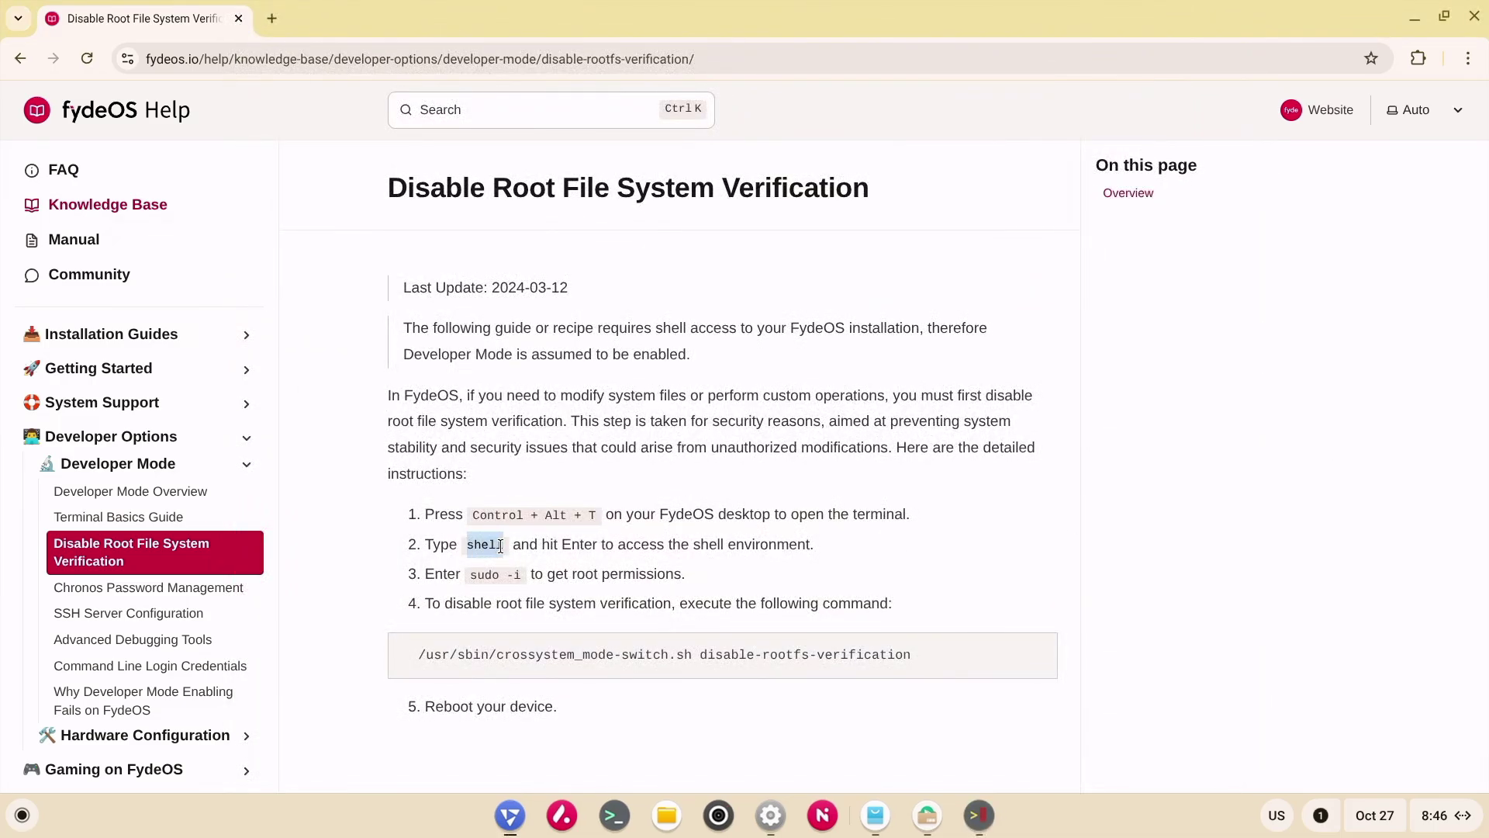
right_click(496, 545)
left_click(521, 566)
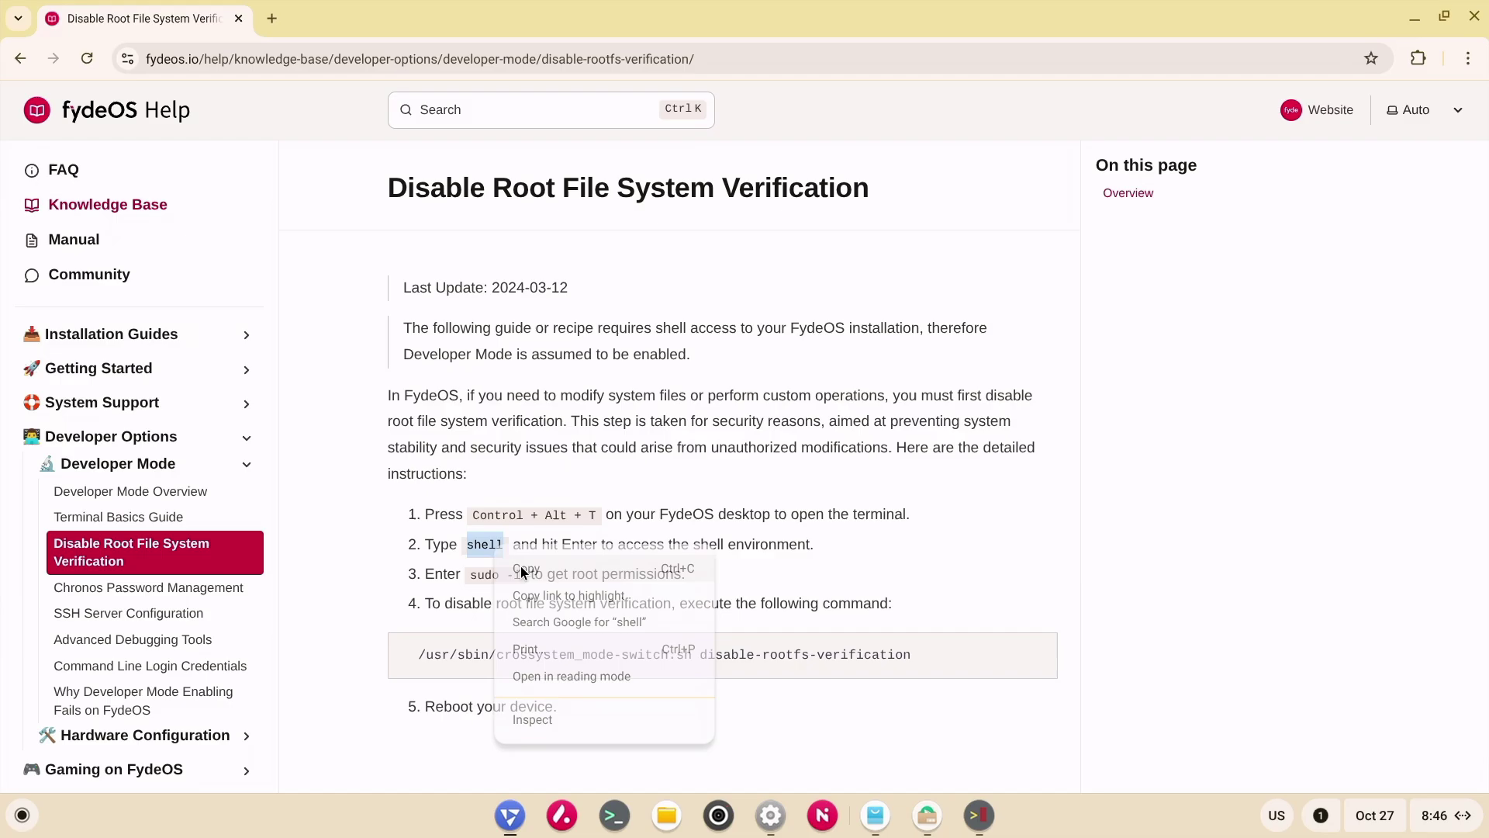
left_click(979, 814)
key("ctrl+shift+v")
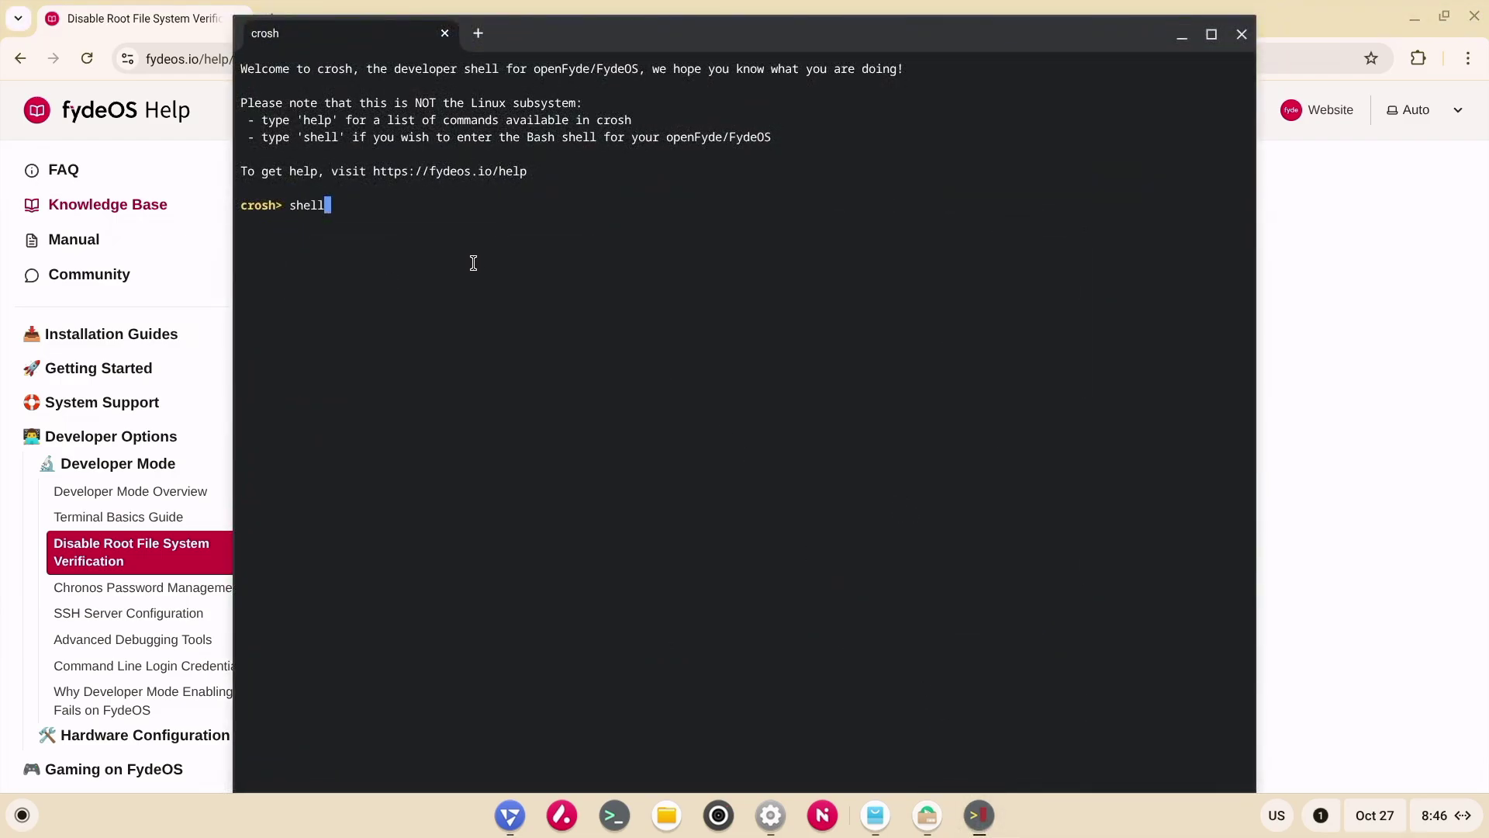
key("Return")
key("ctrl+d")
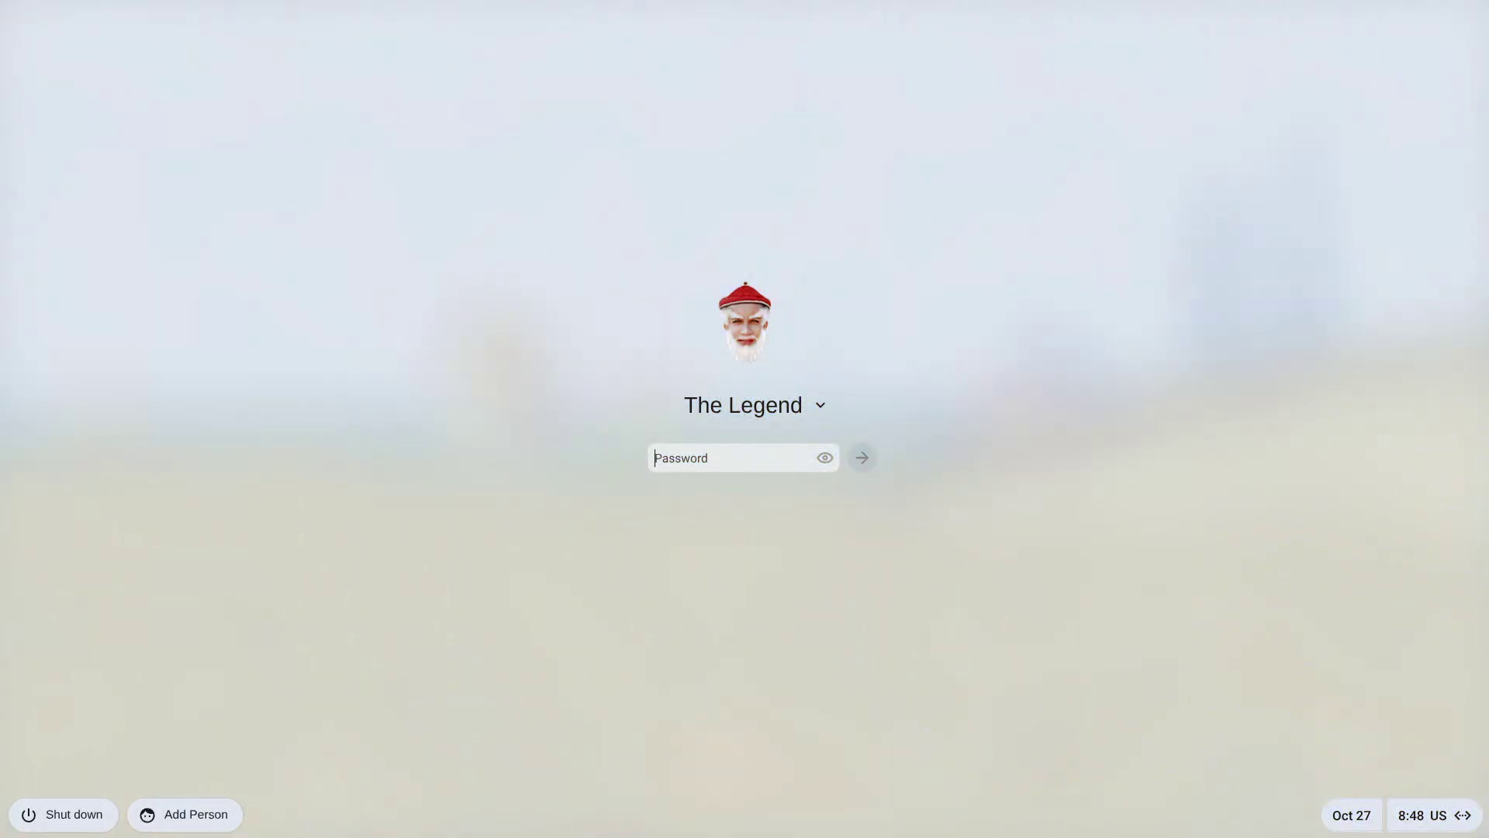
type("••••••")
Sign in, decline restoring previous windows, and reopen the browser on the guide
key("Return")
left_click(751, 554)
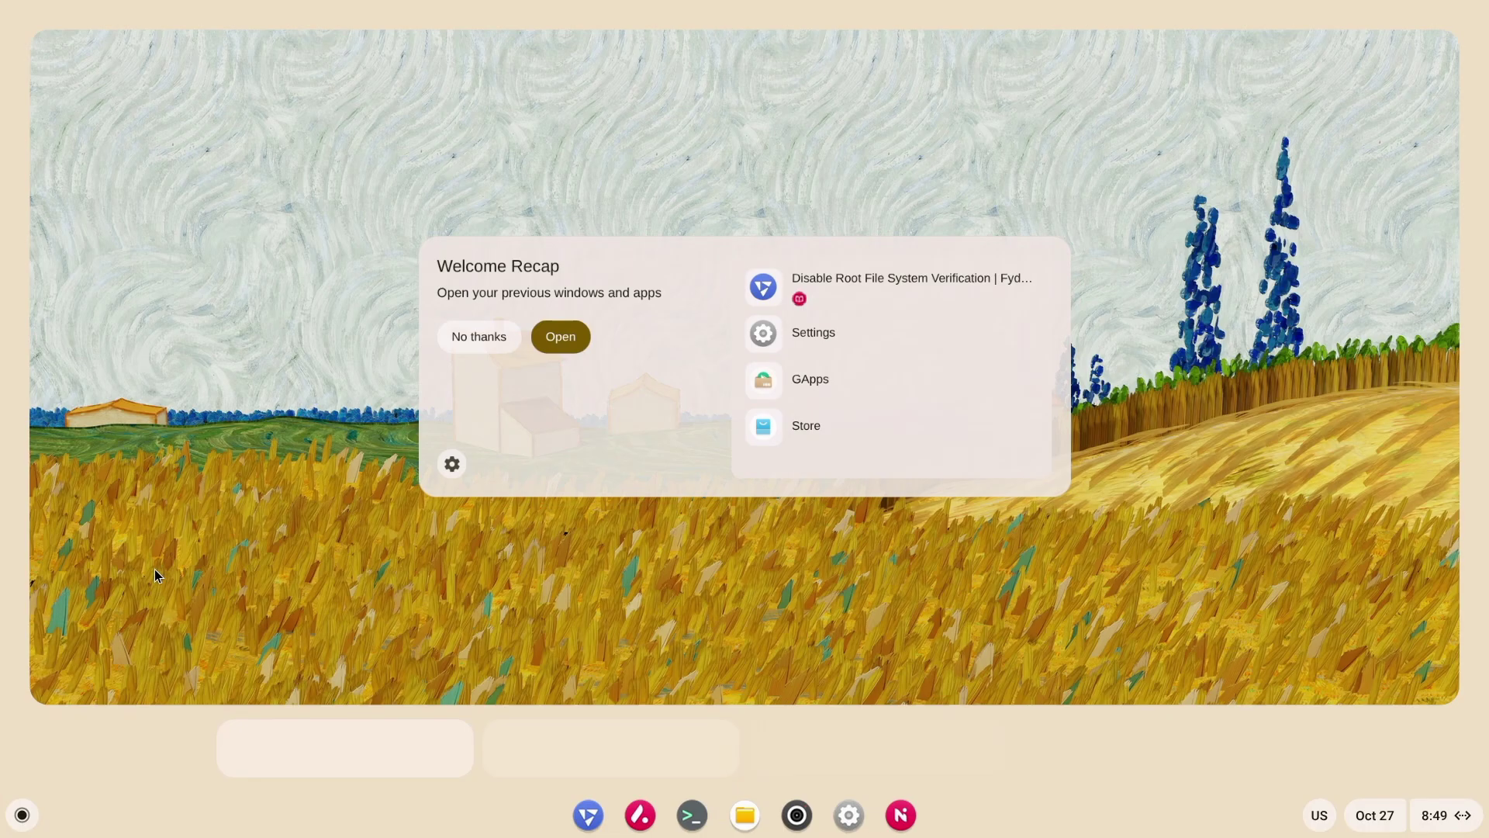
left_click(841, 627)
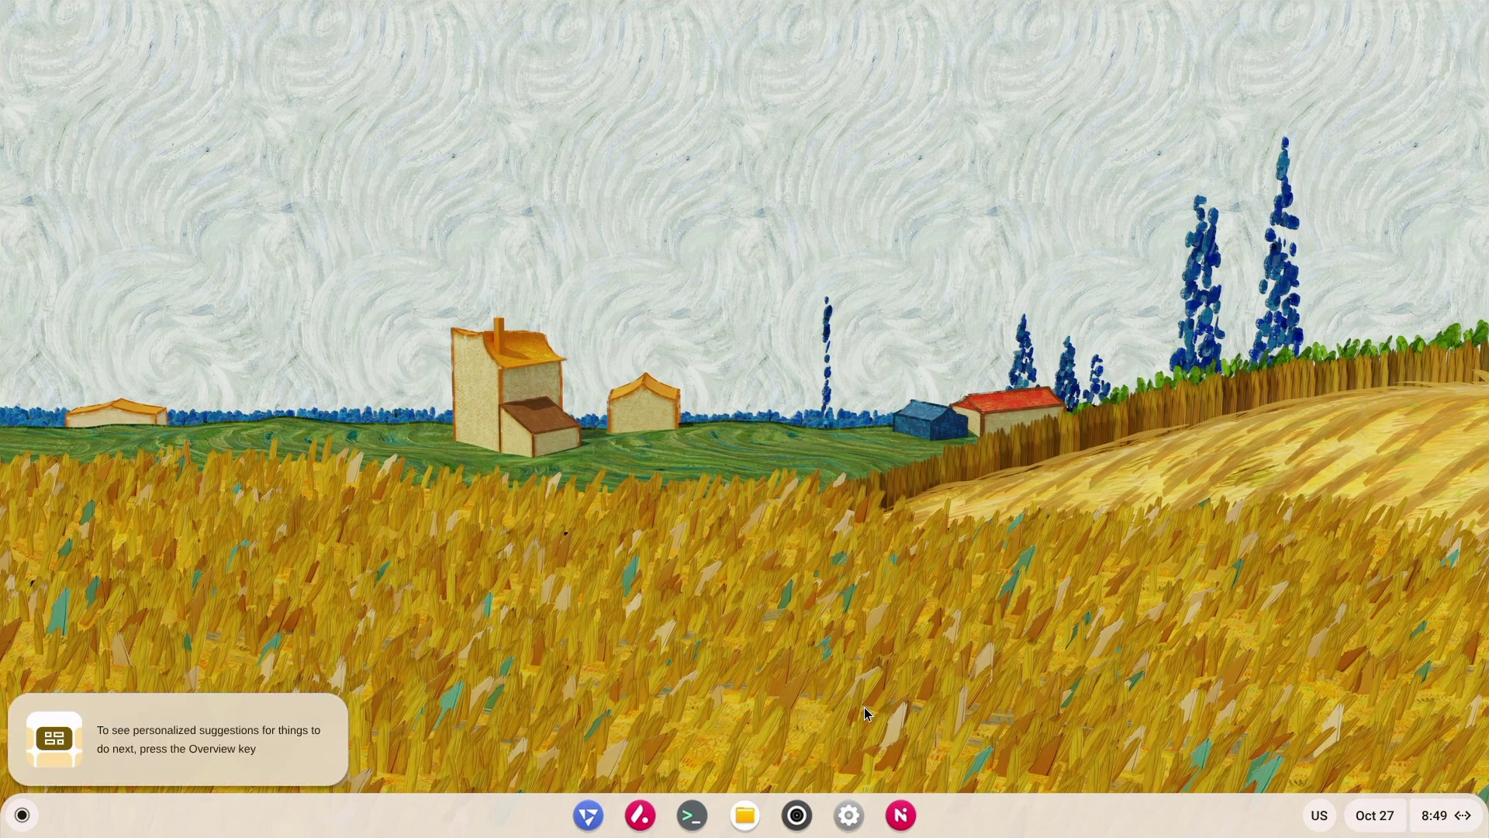
left_click(590, 816)
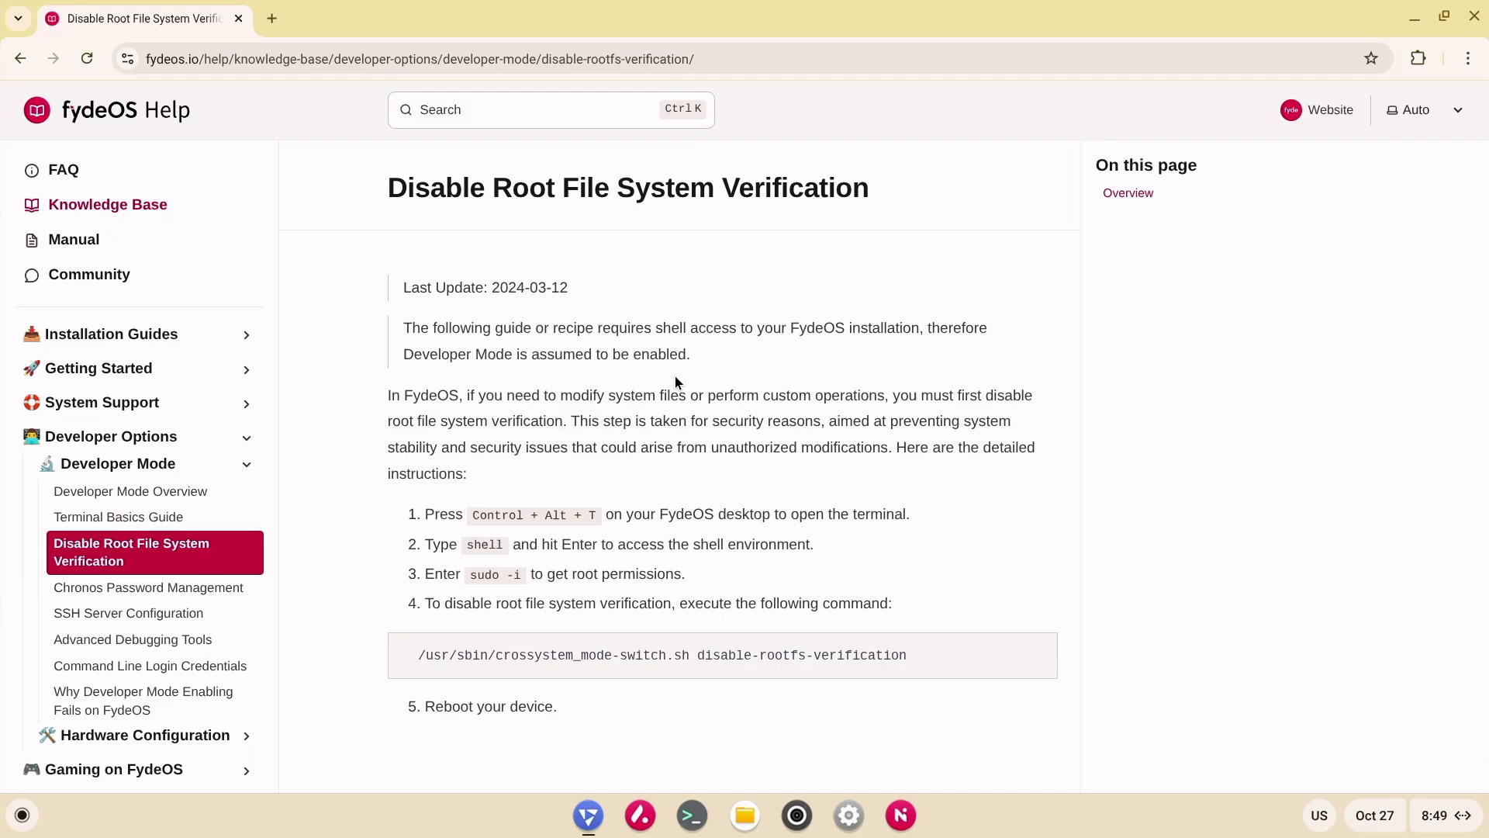
Copy 'shell' from the guide and run it in a new crosh terminal
key("ctrl+alt+t")
left_click(1383, 371)
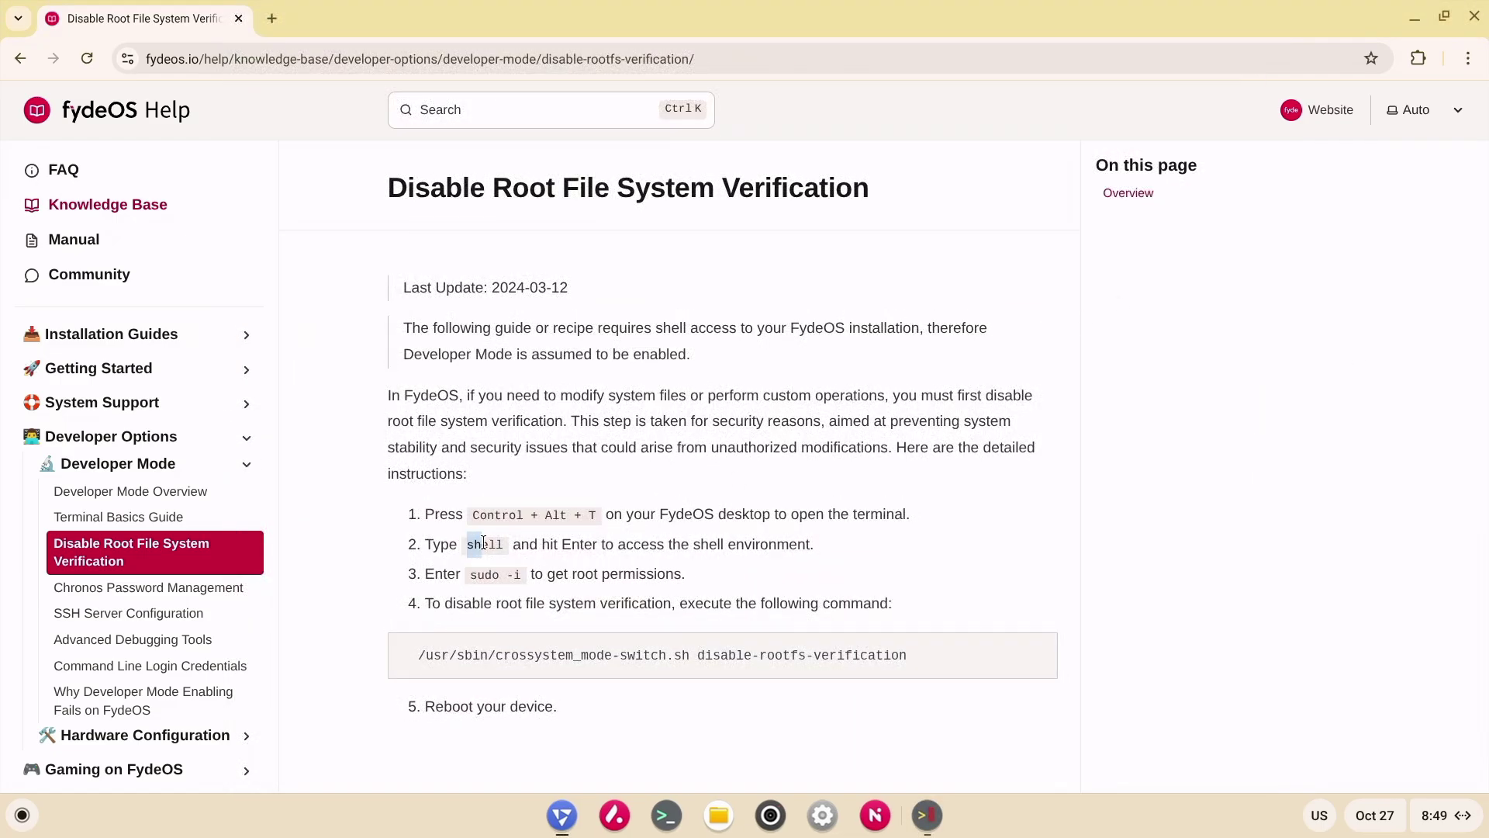
left_click_drag(469, 543, 504, 543)
right_click(490, 553)
left_click(524, 571)
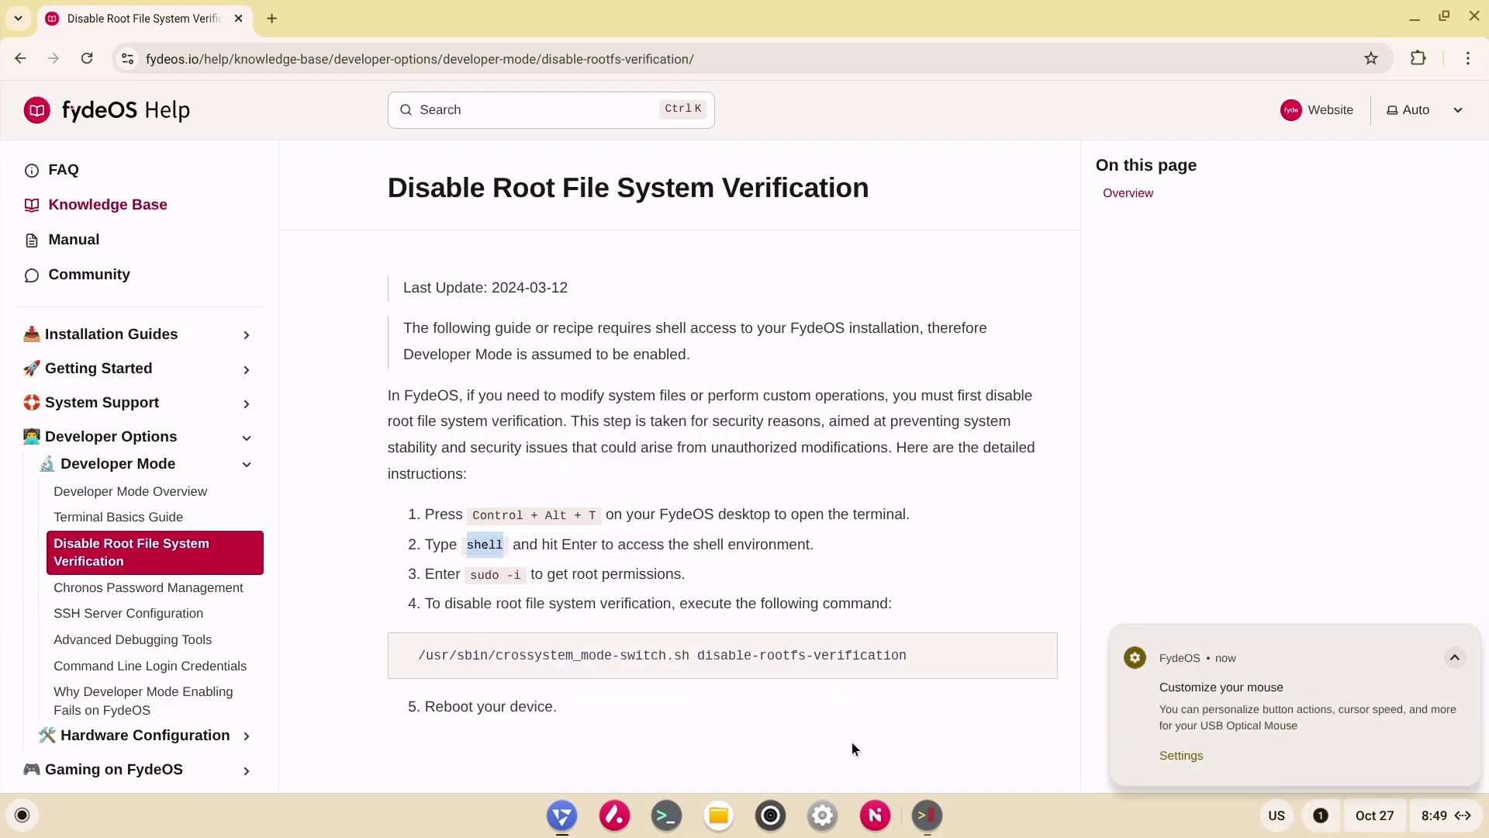
left_click(925, 815)
type("shell")
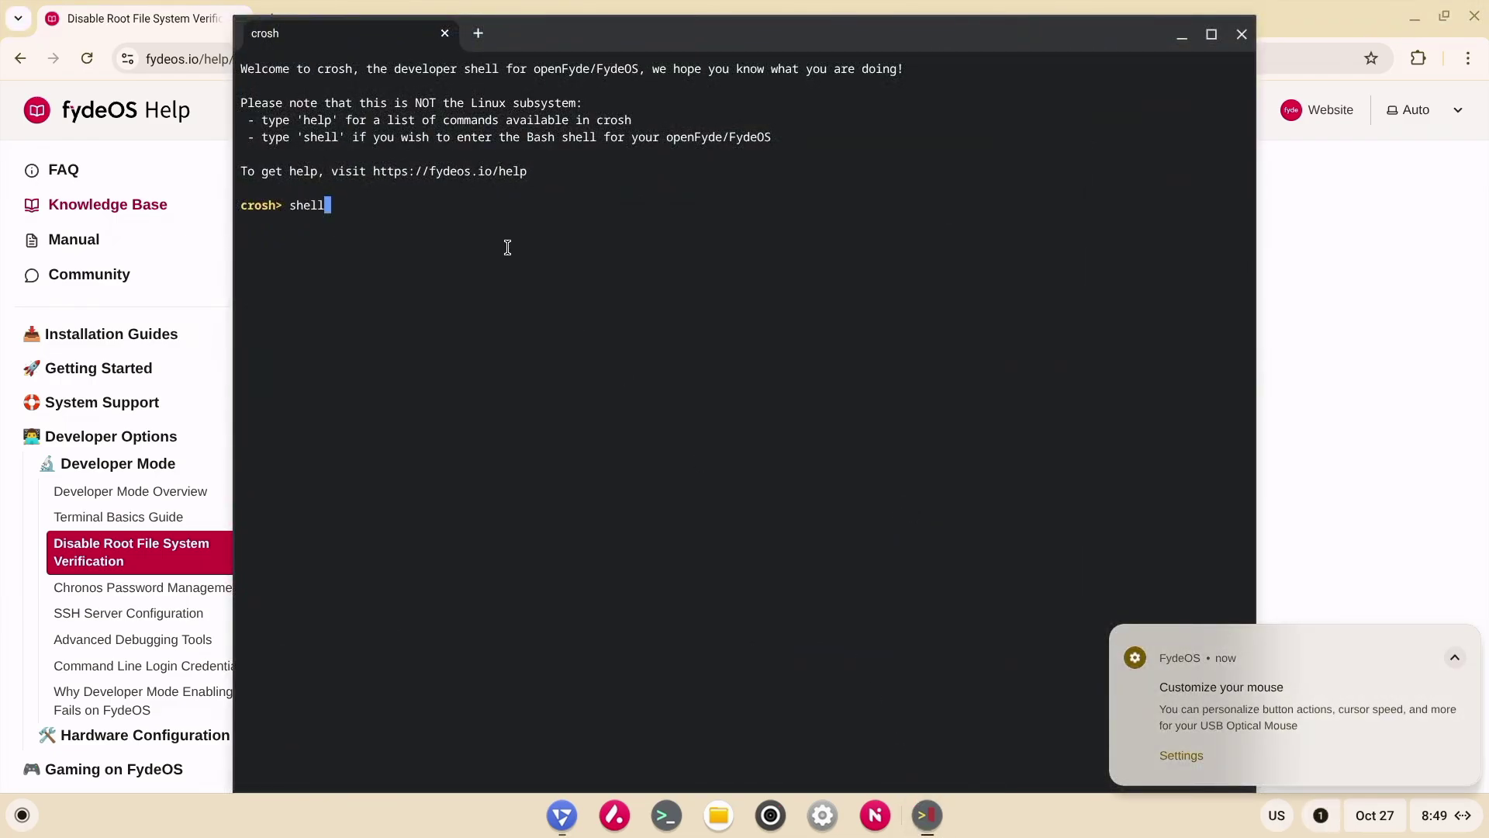
key("Return")
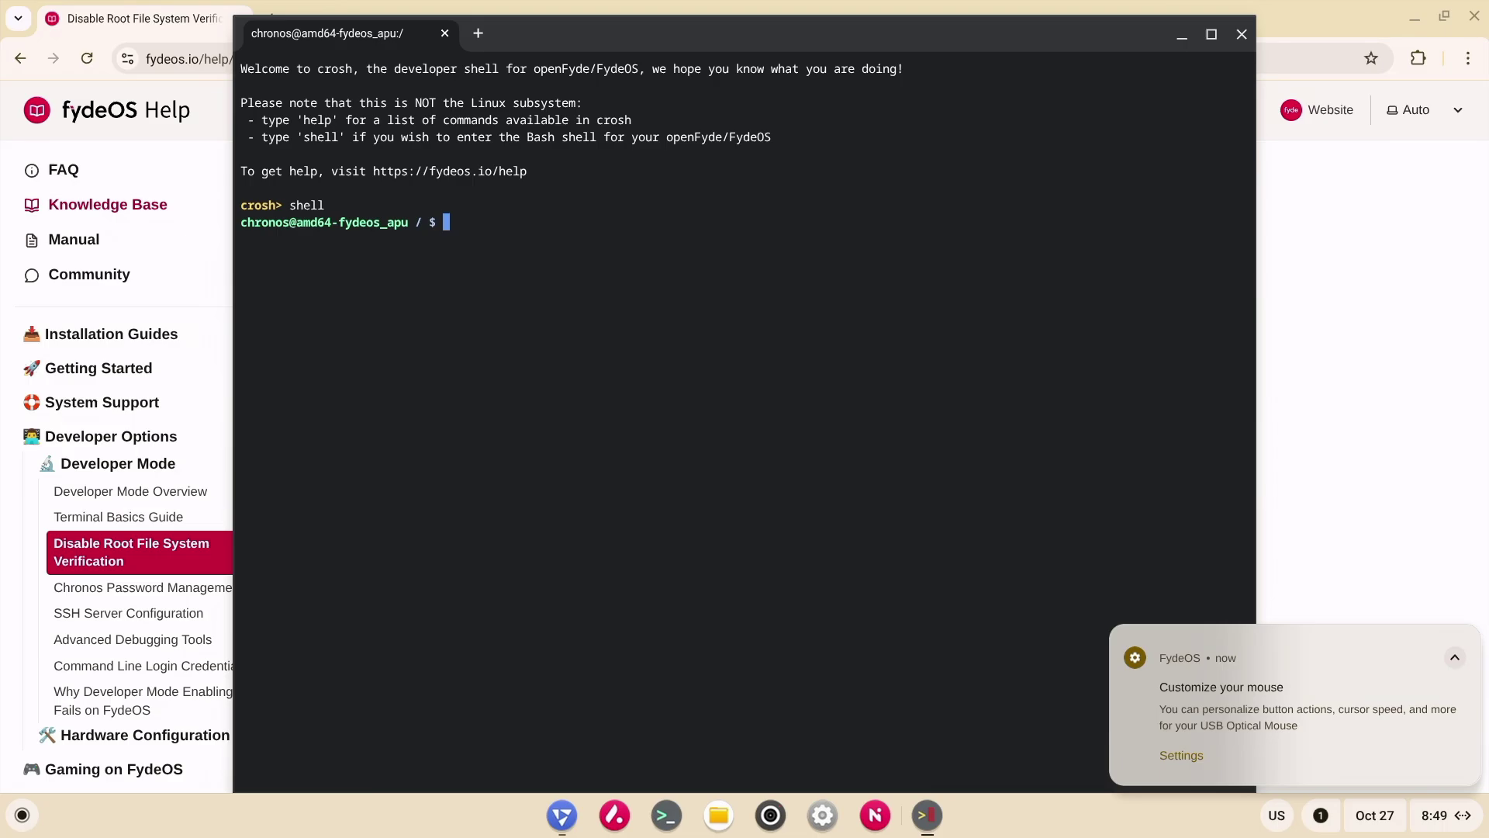
Copy and run 'sudo -i' to get a root prompt
left_click(1365, 368)
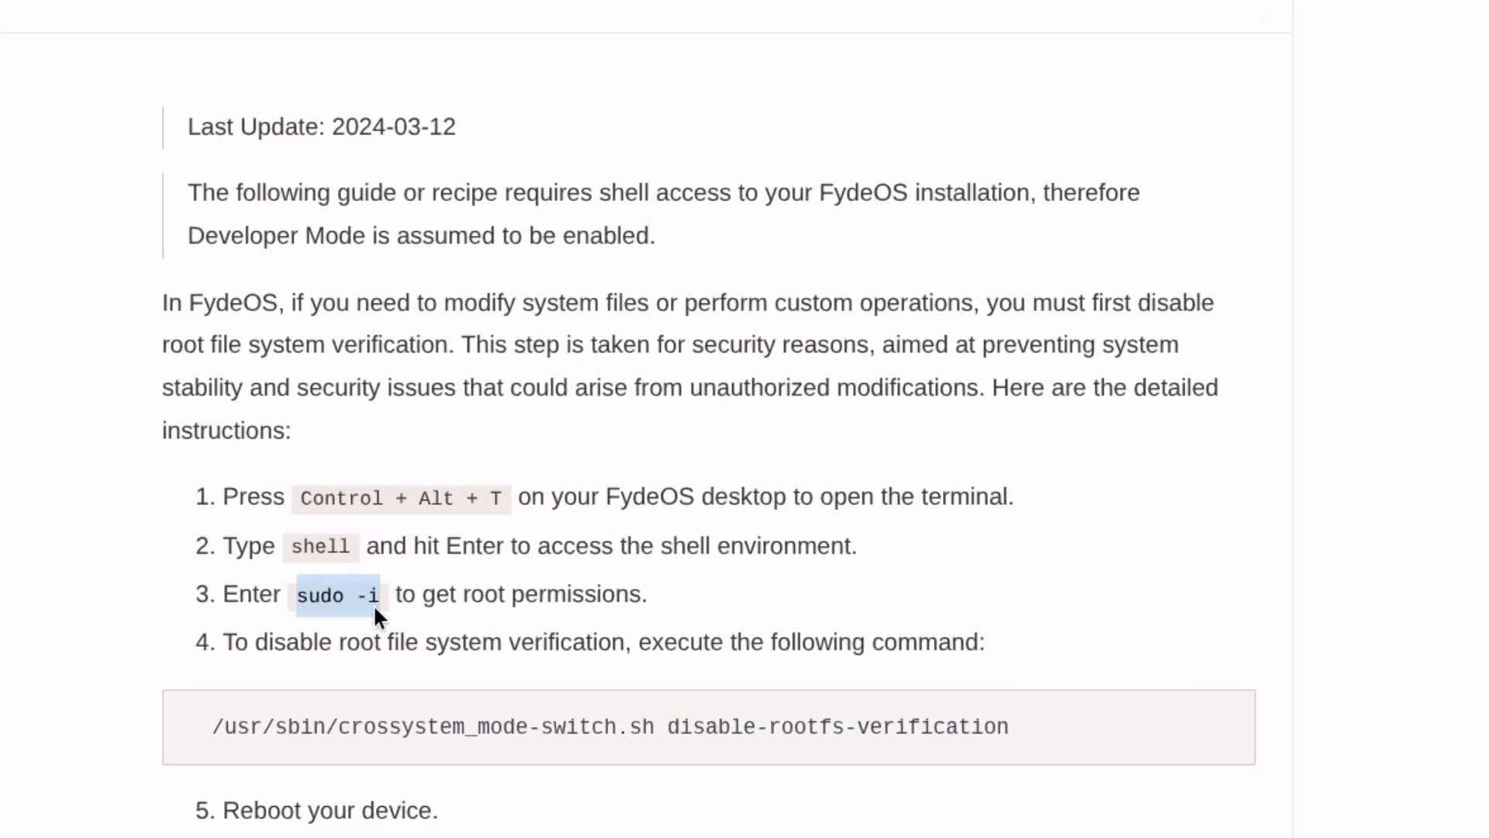
right_click(505, 574)
left_click(374, 637)
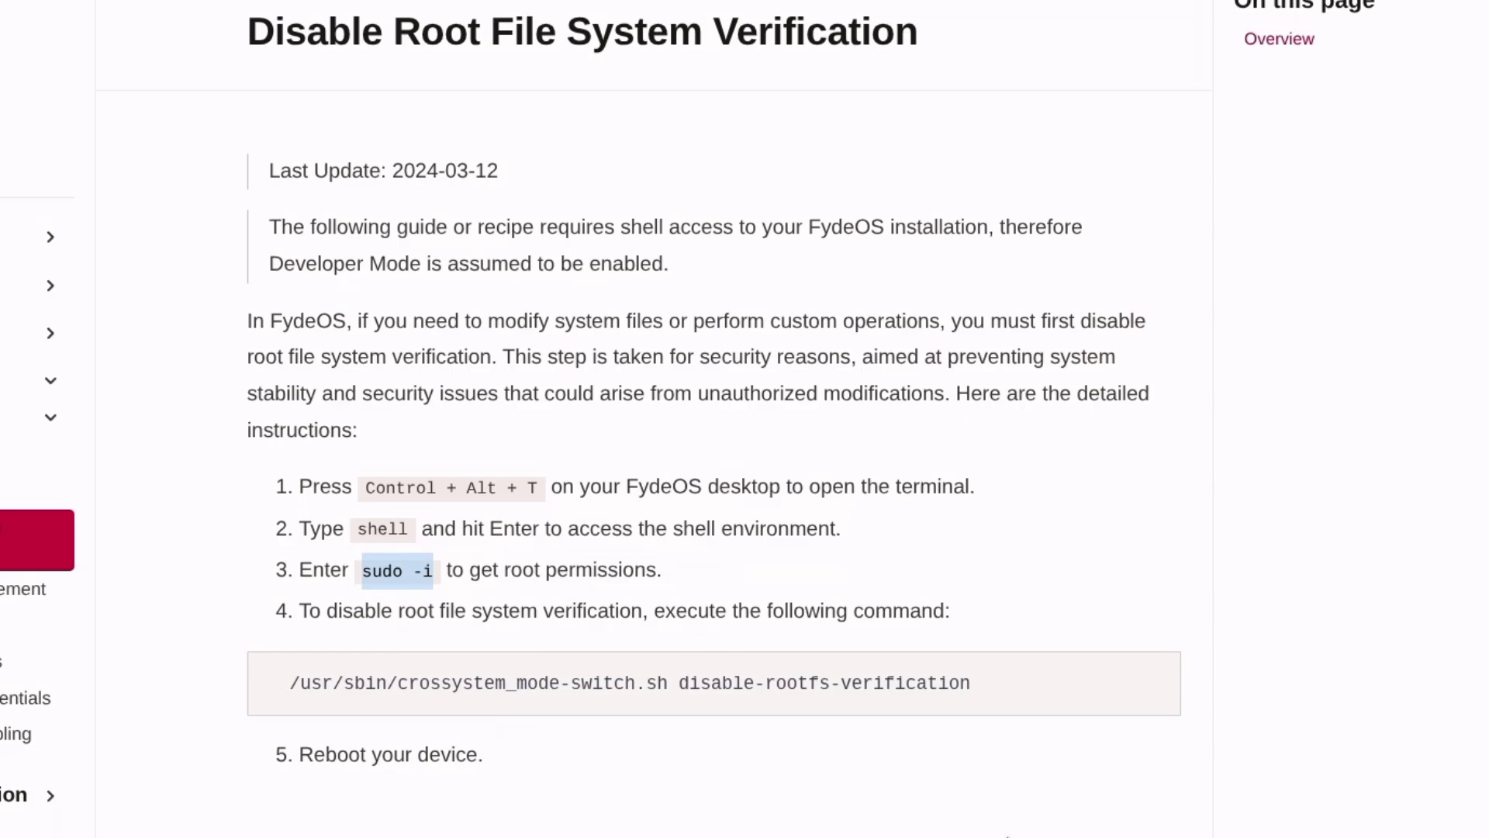
left_click(928, 815)
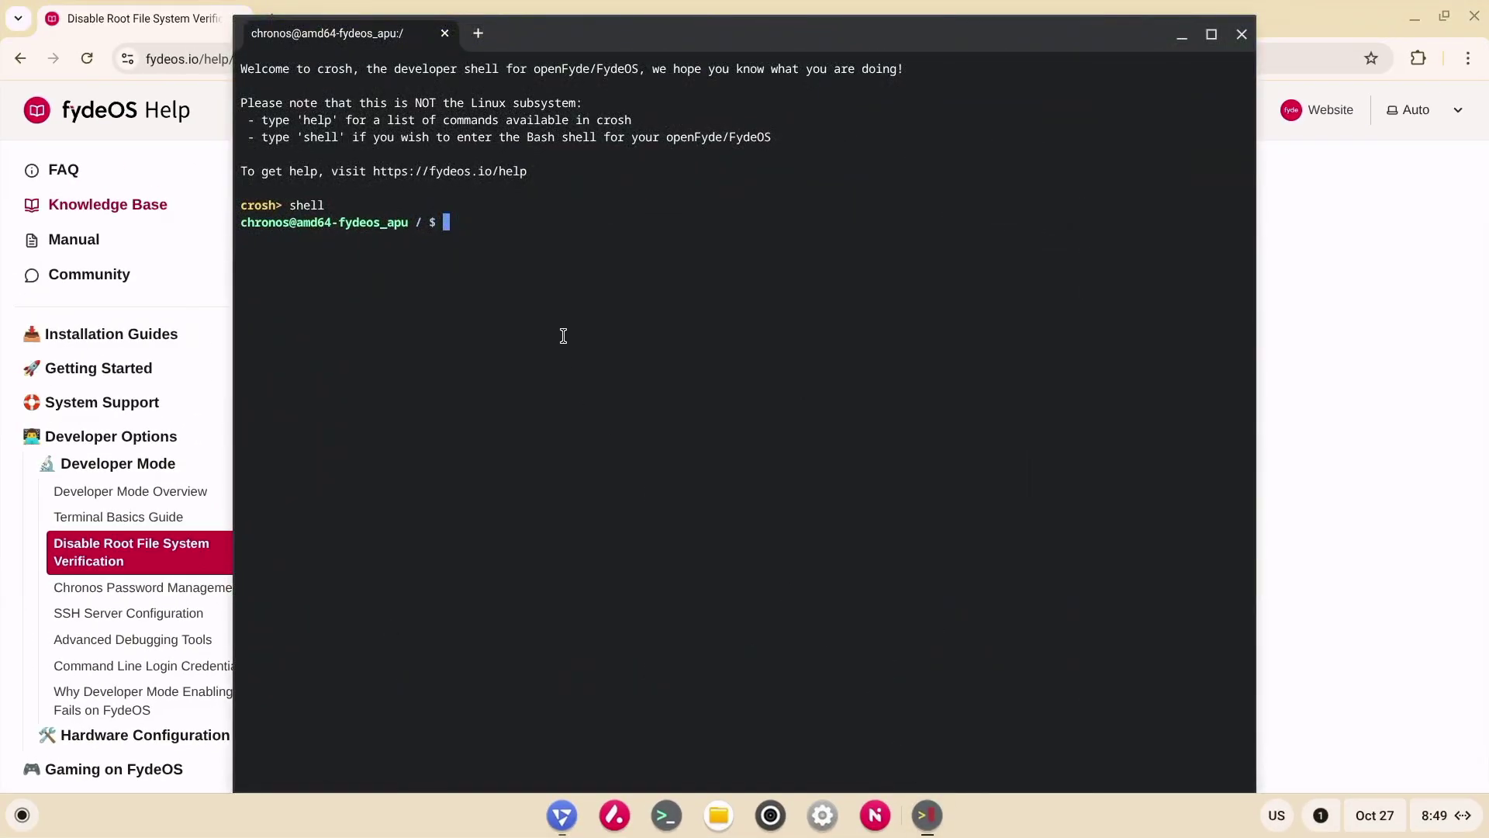
key("ctrl+v")
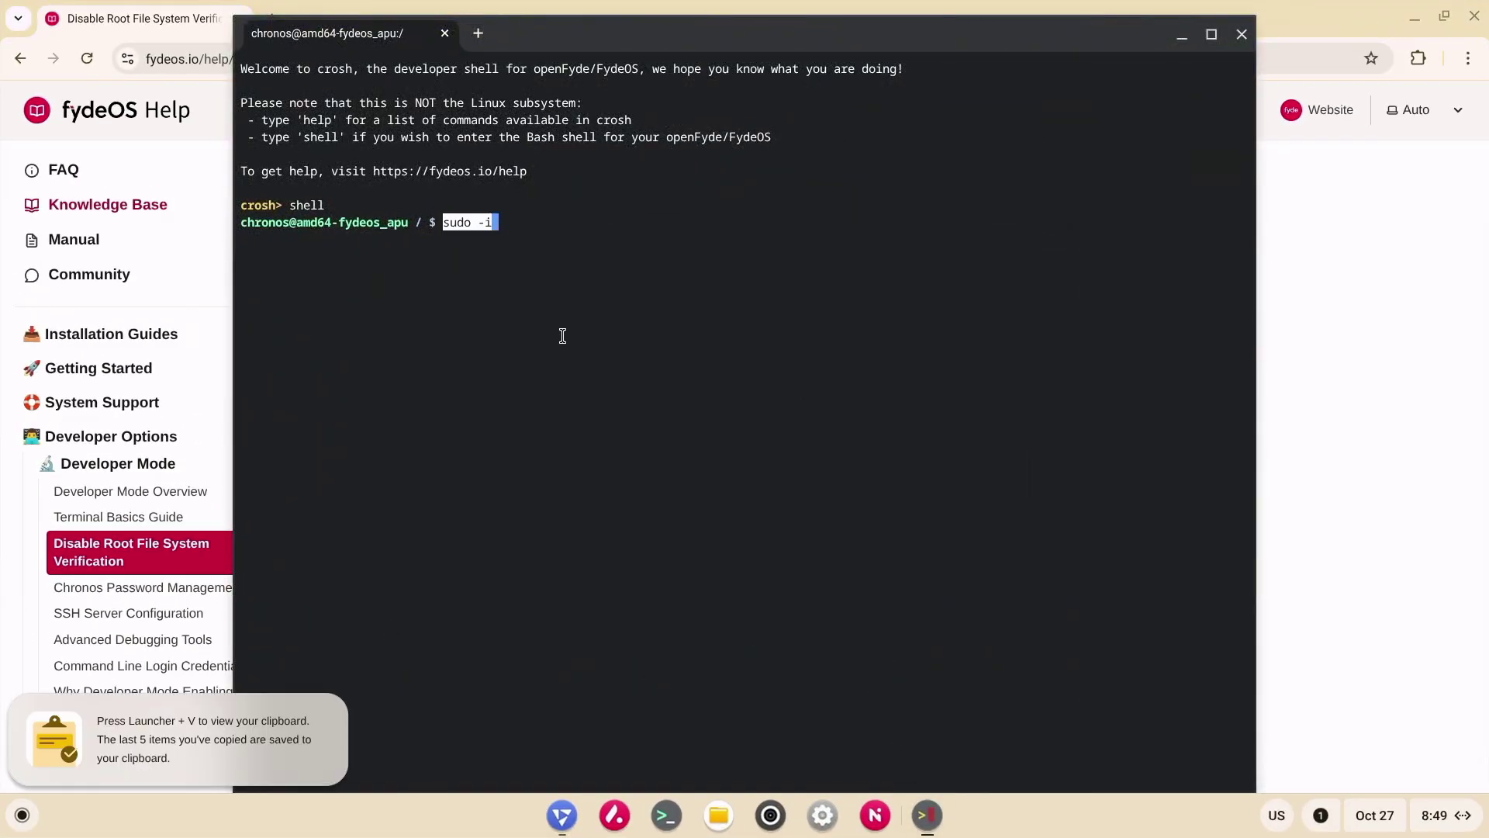
key("Return")
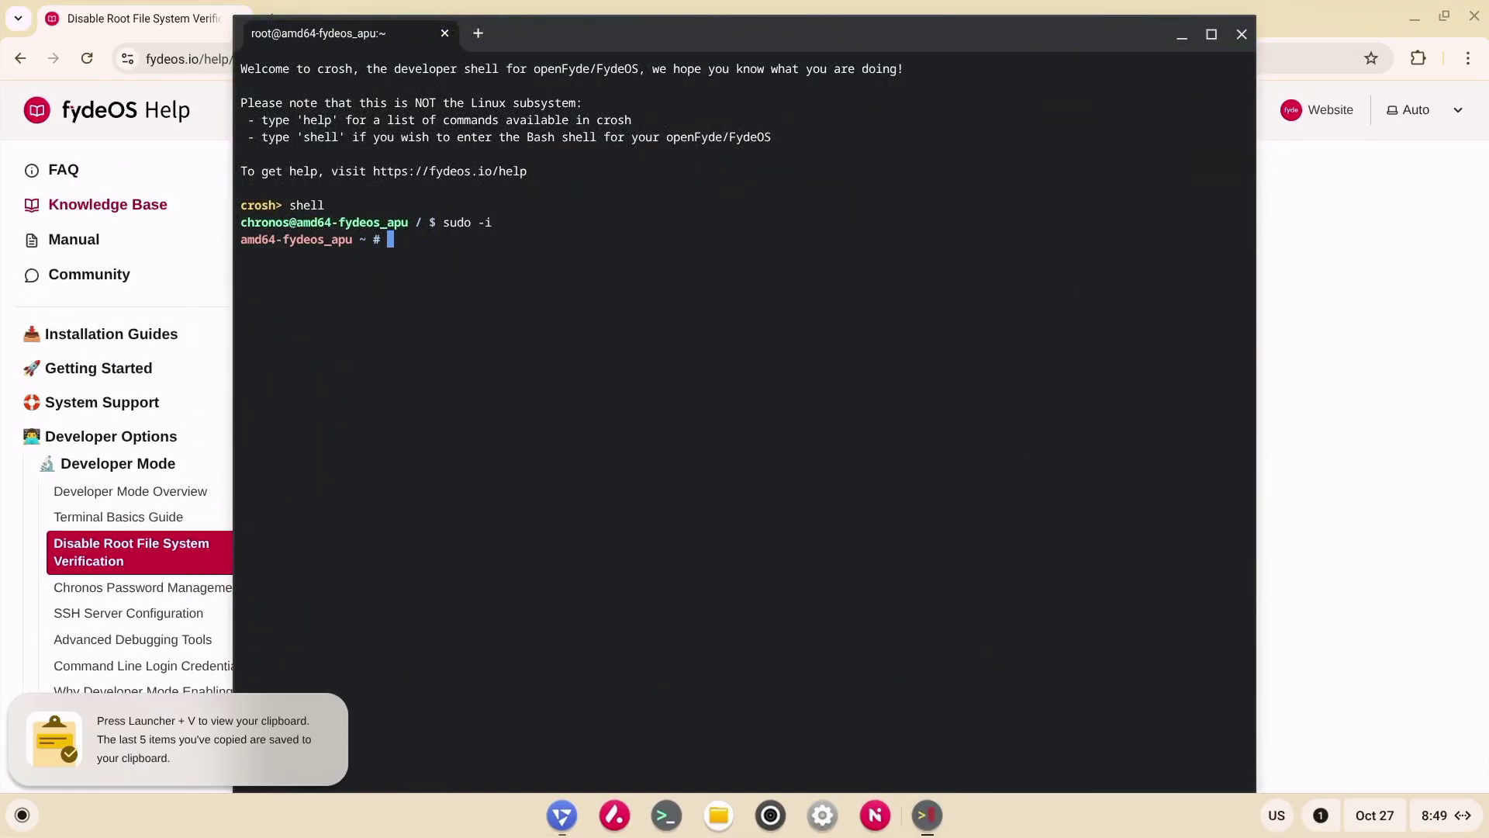
Run the crossystem_mode-switch.sh disable-rootfs-verification command as root
left_click(1307, 399)
scroll(736, 503, "down", 1)
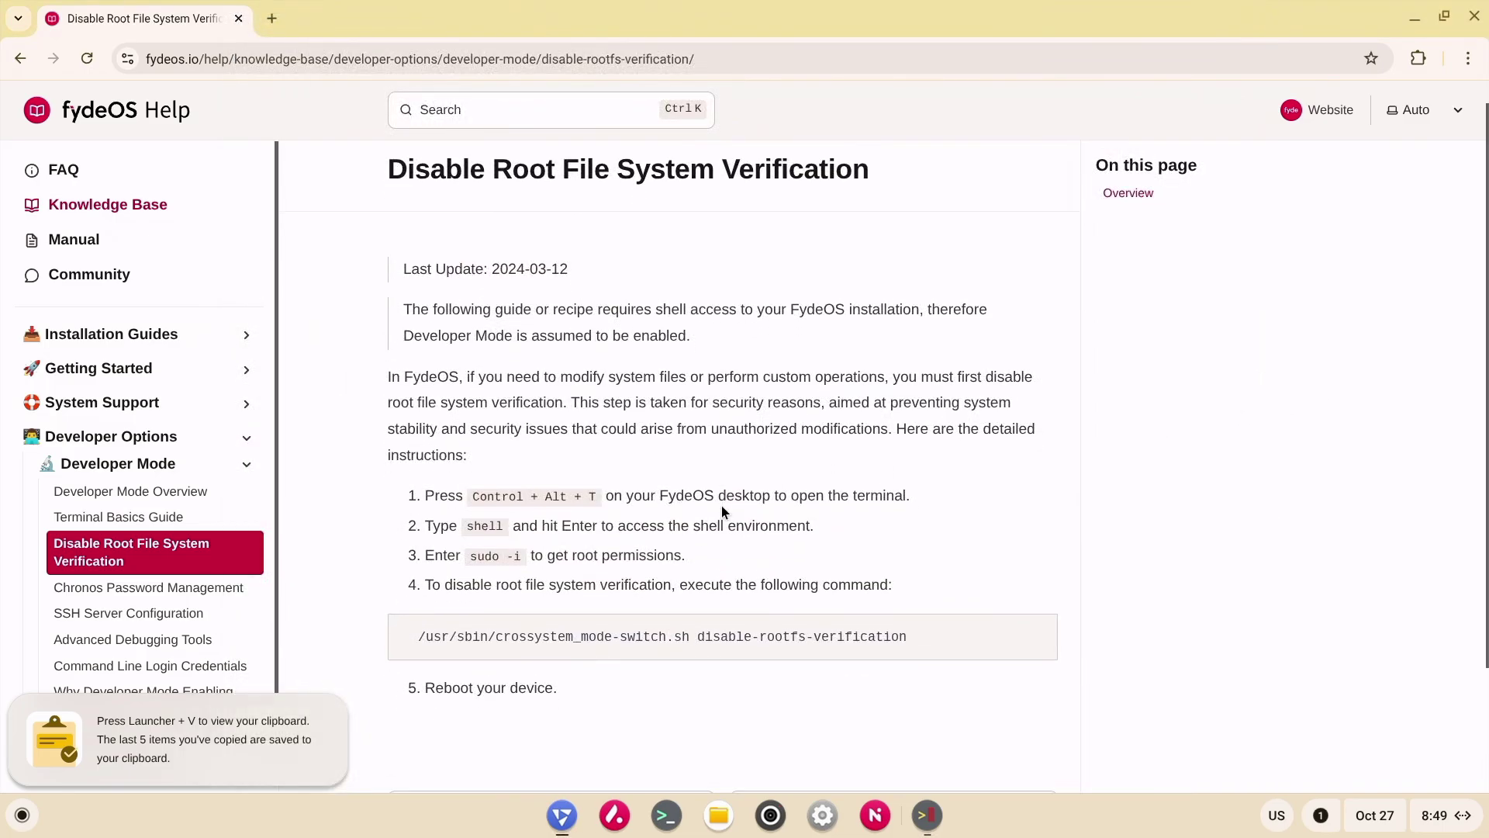
scroll(722, 506, "down", 1)
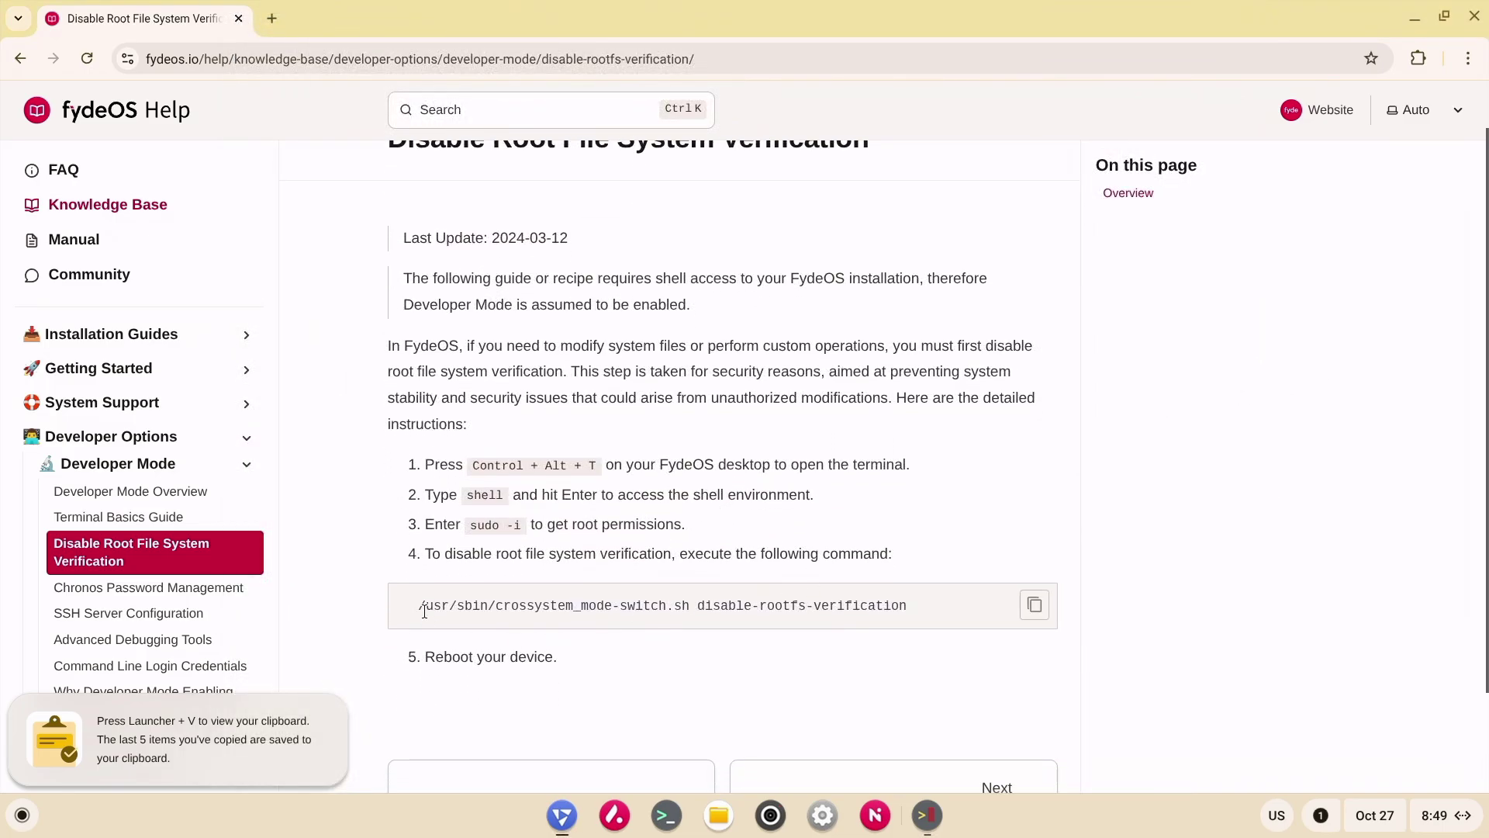
mouse_move(722, 637)
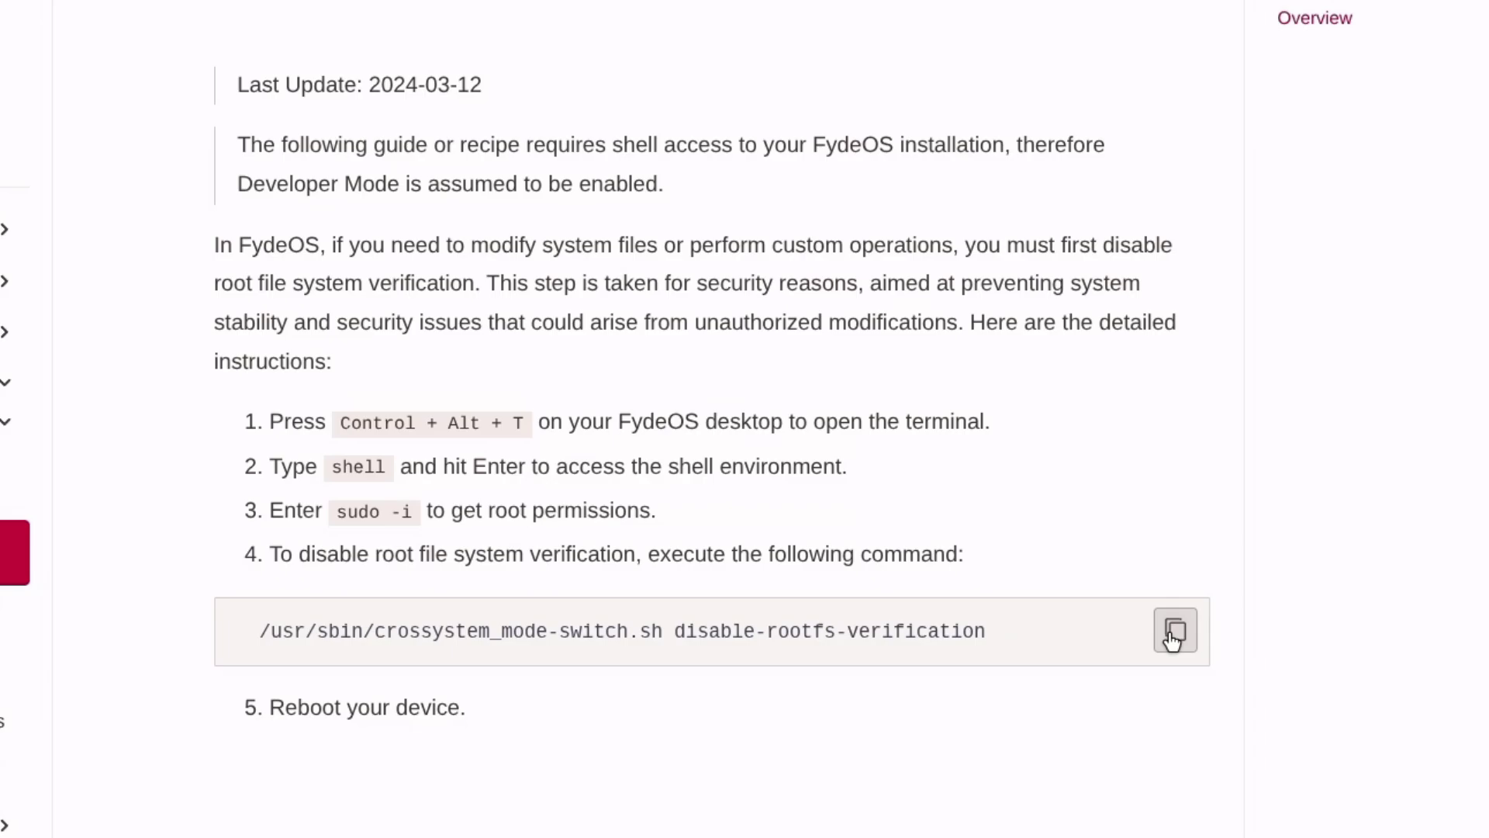
left_click(1034, 607)
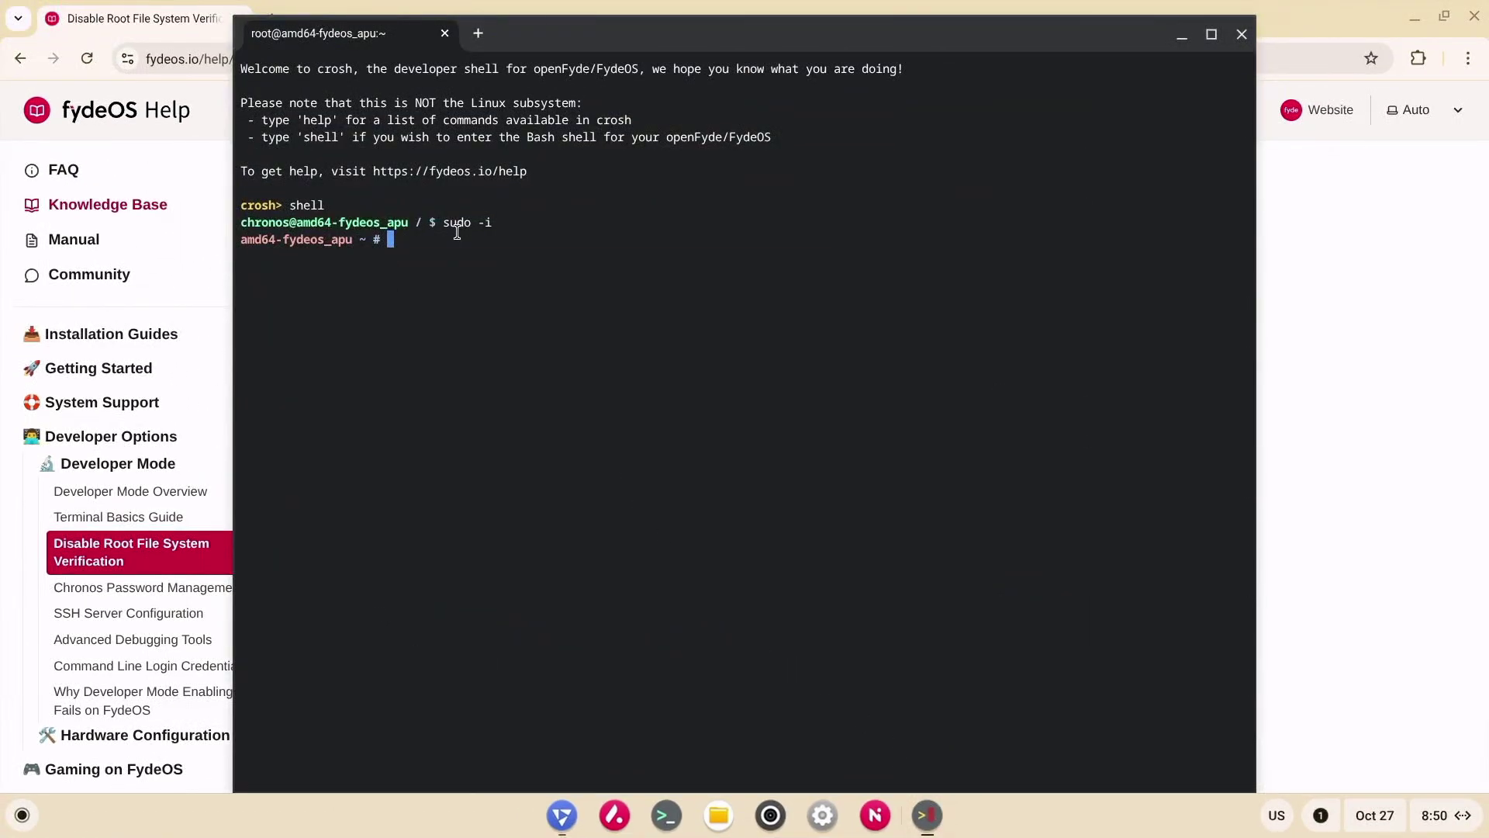
key("ctrl+shift+v")
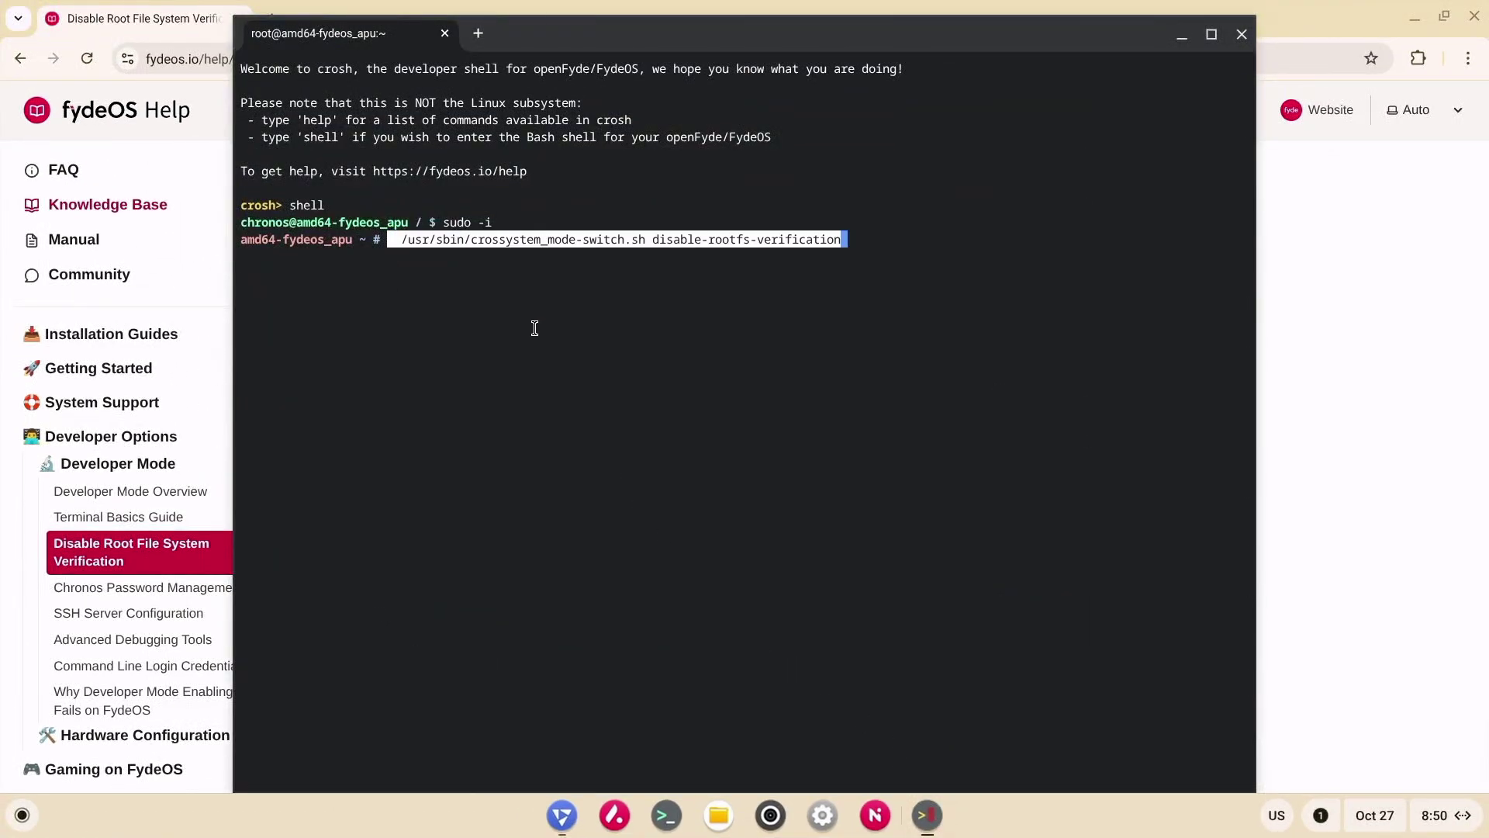
key("Return")
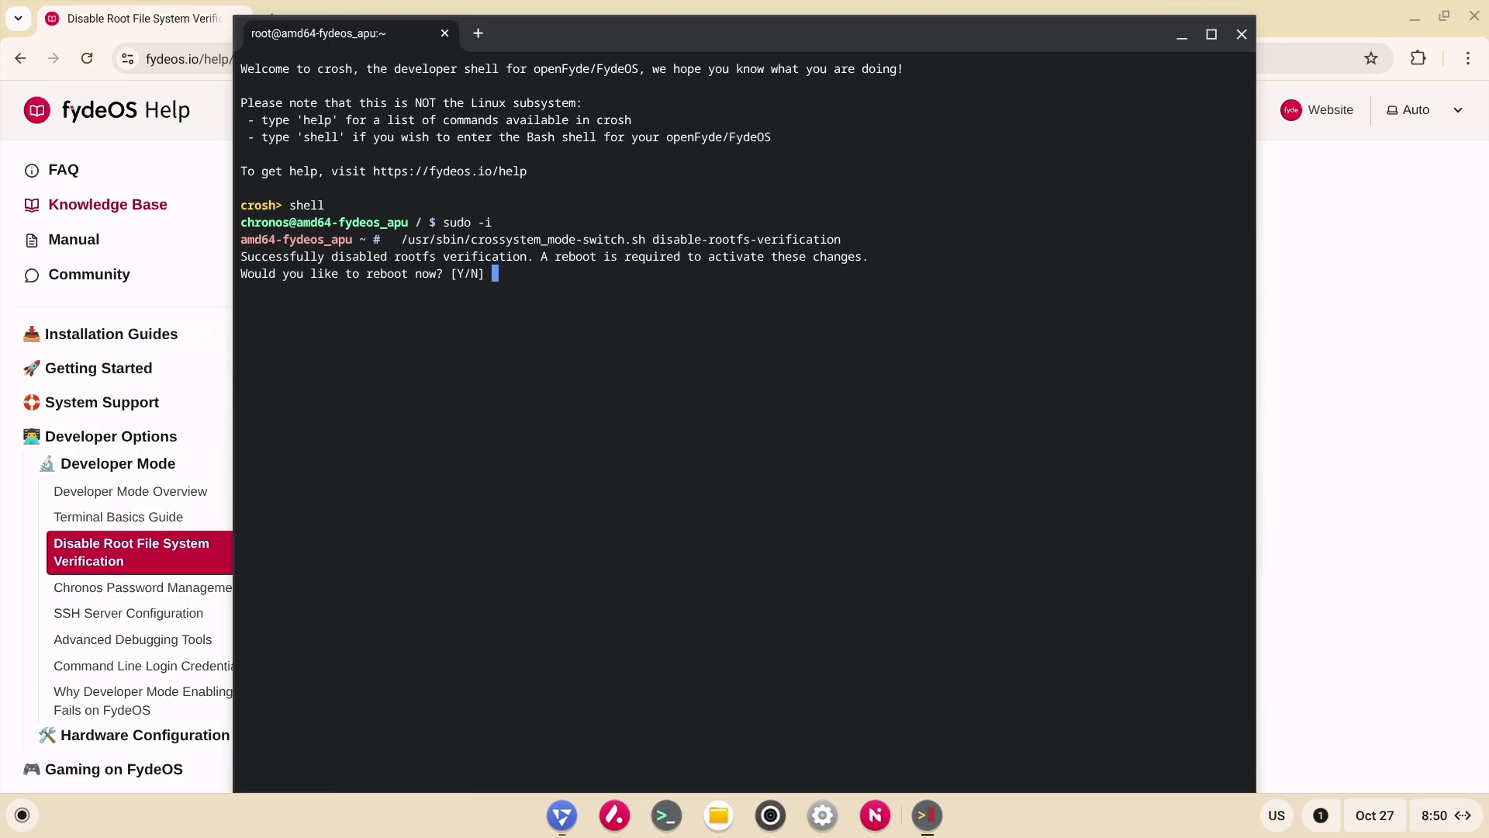
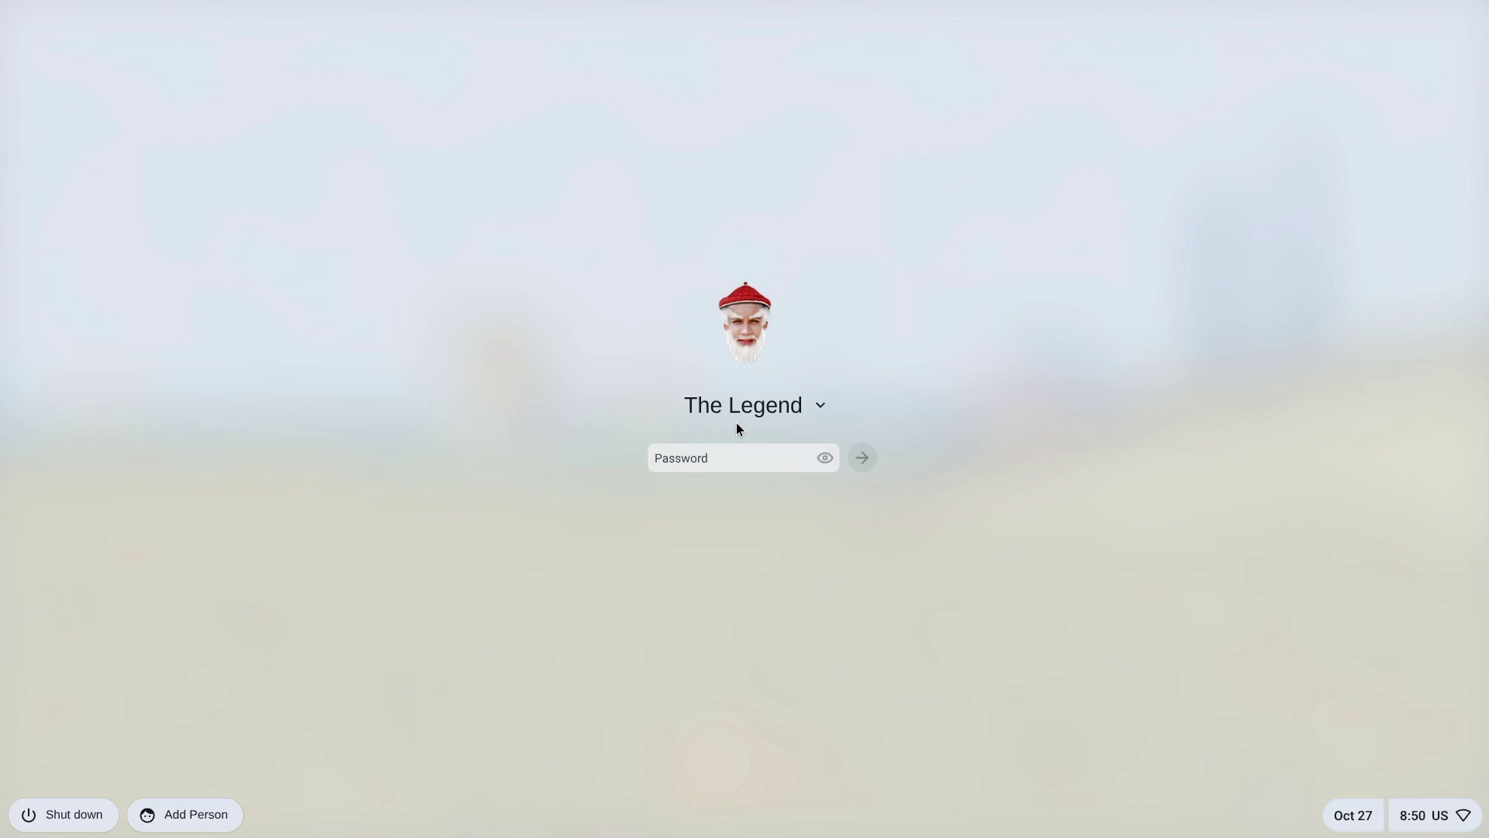
Submit the password to sign back in after the reboot
key("Return")
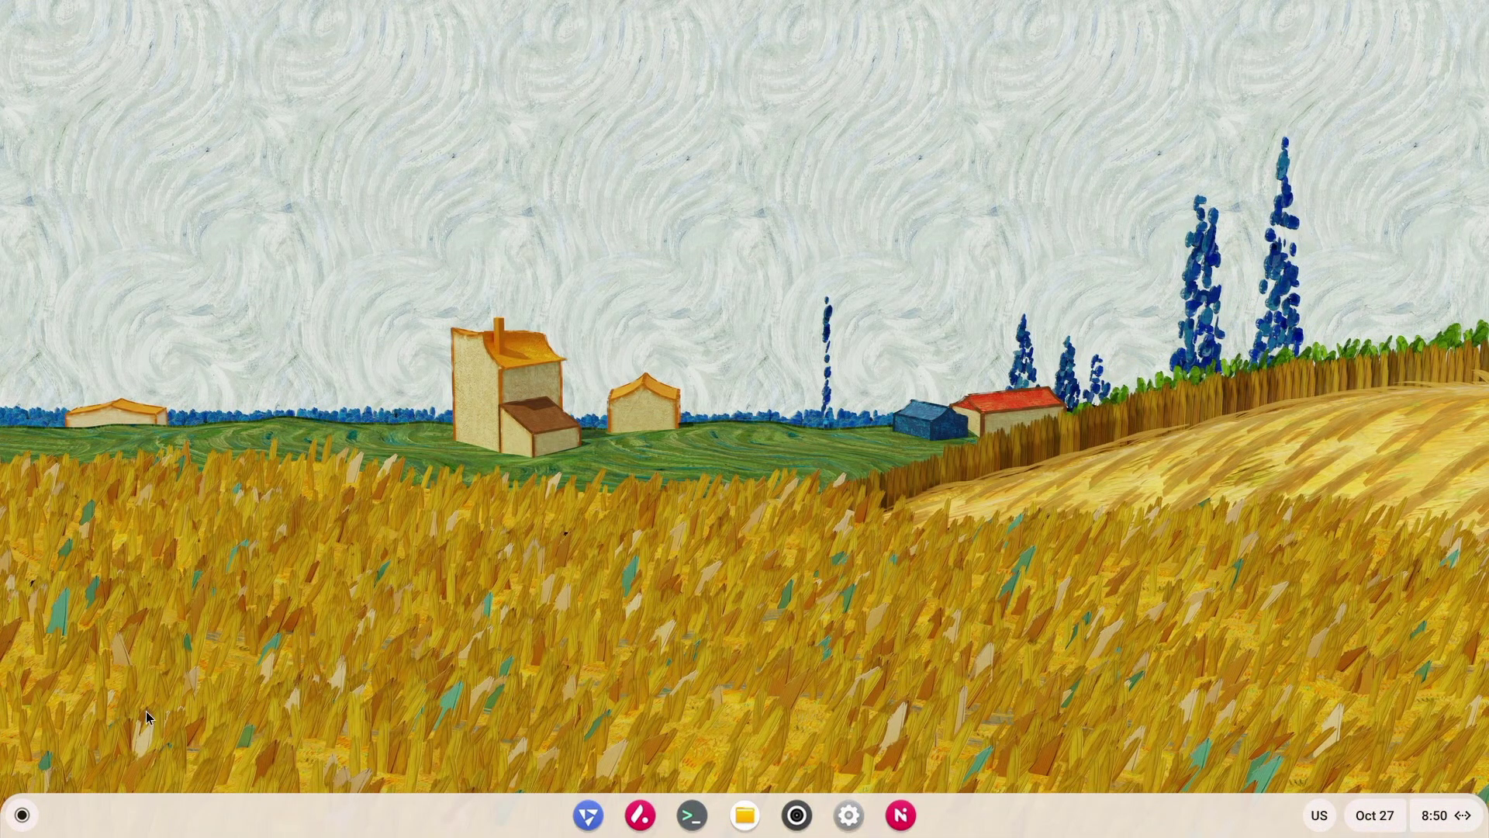
Launch GApps from the launcher and begin its Install procedure, letting FydeOS reboot
left_click(24, 818)
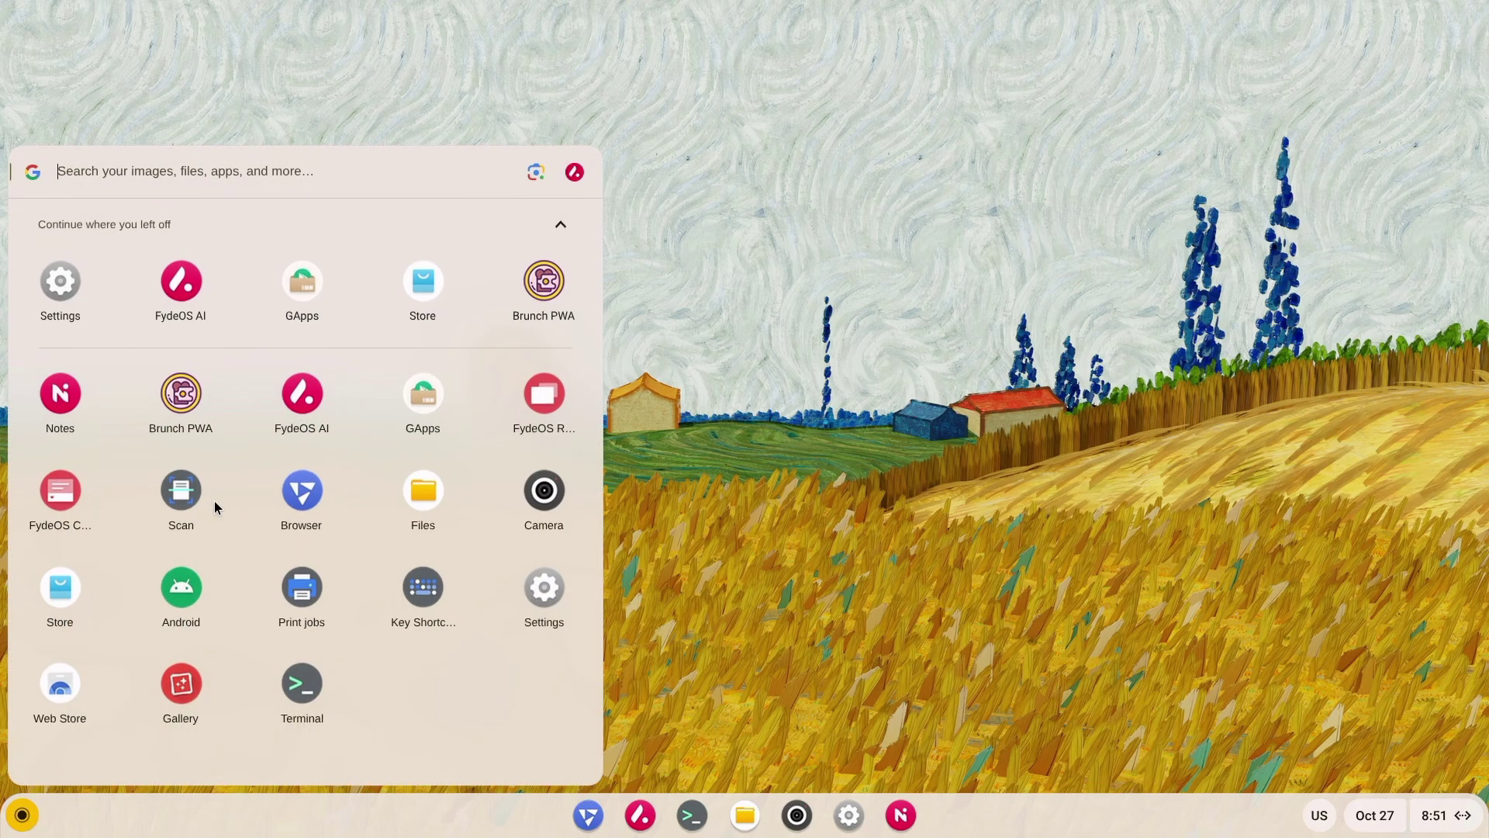
left_click(309, 299)
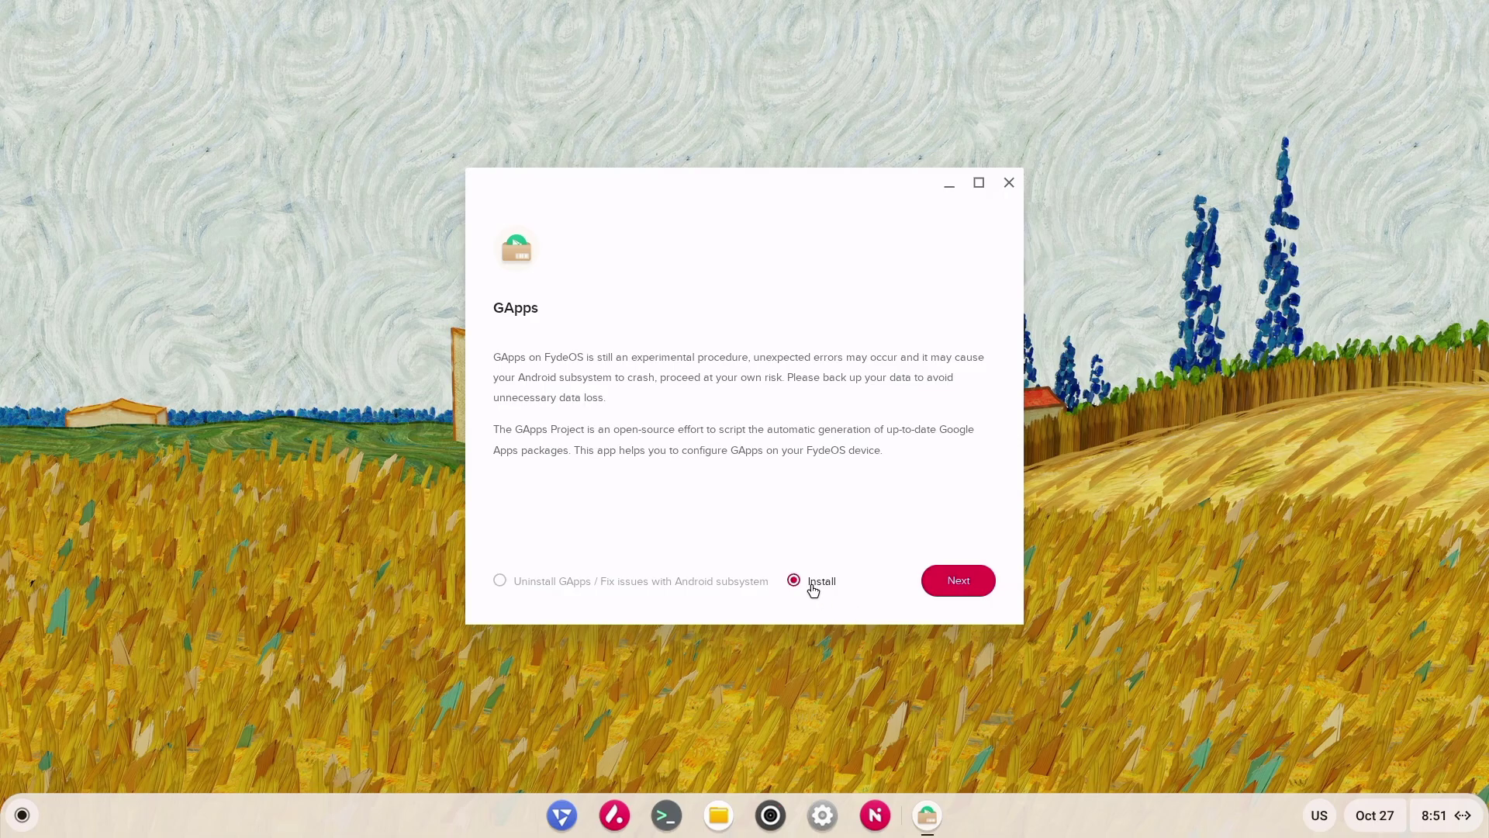
left_click(952, 582)
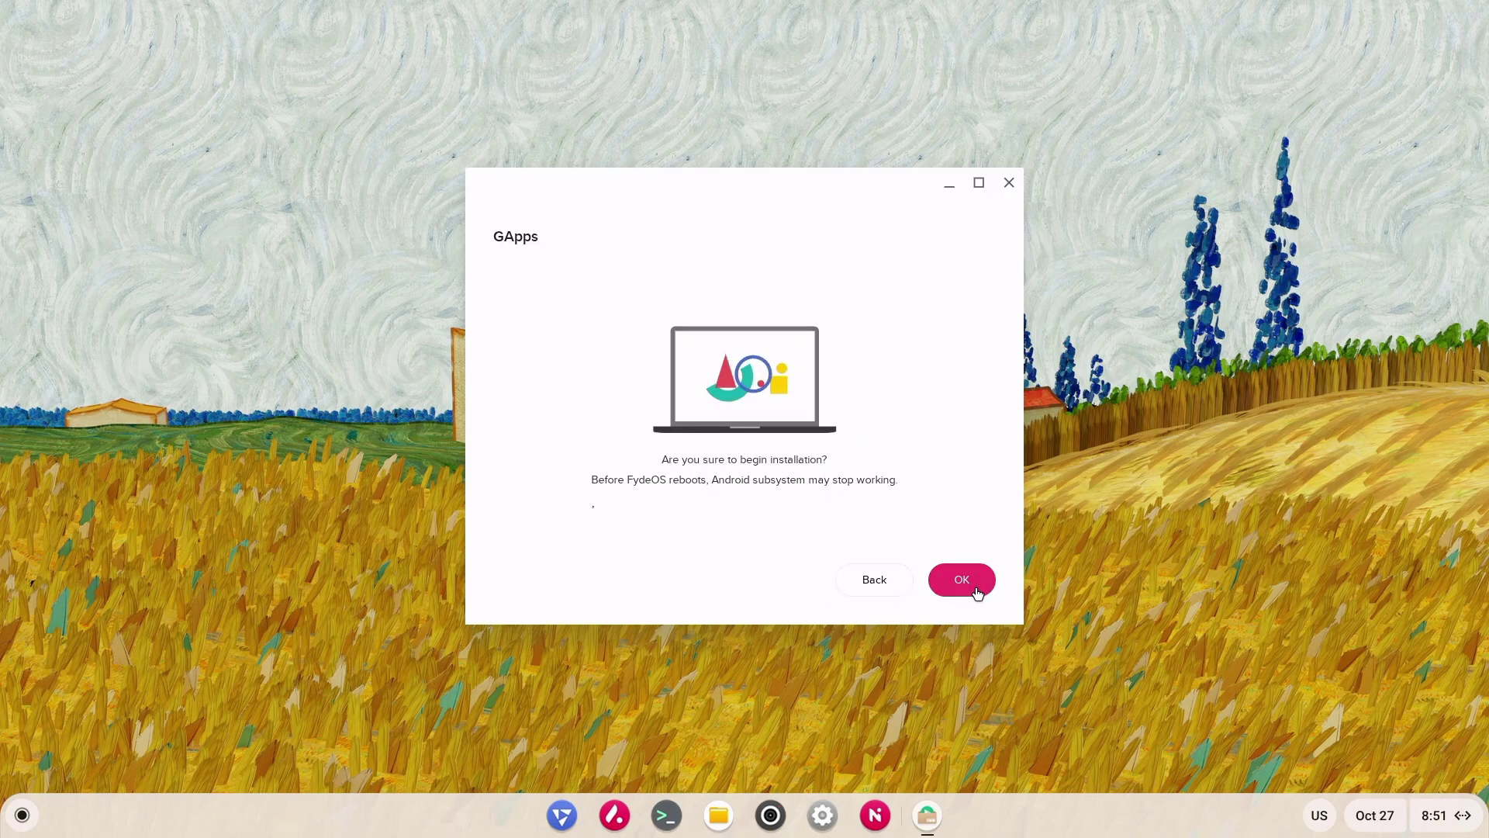
left_click(975, 590)
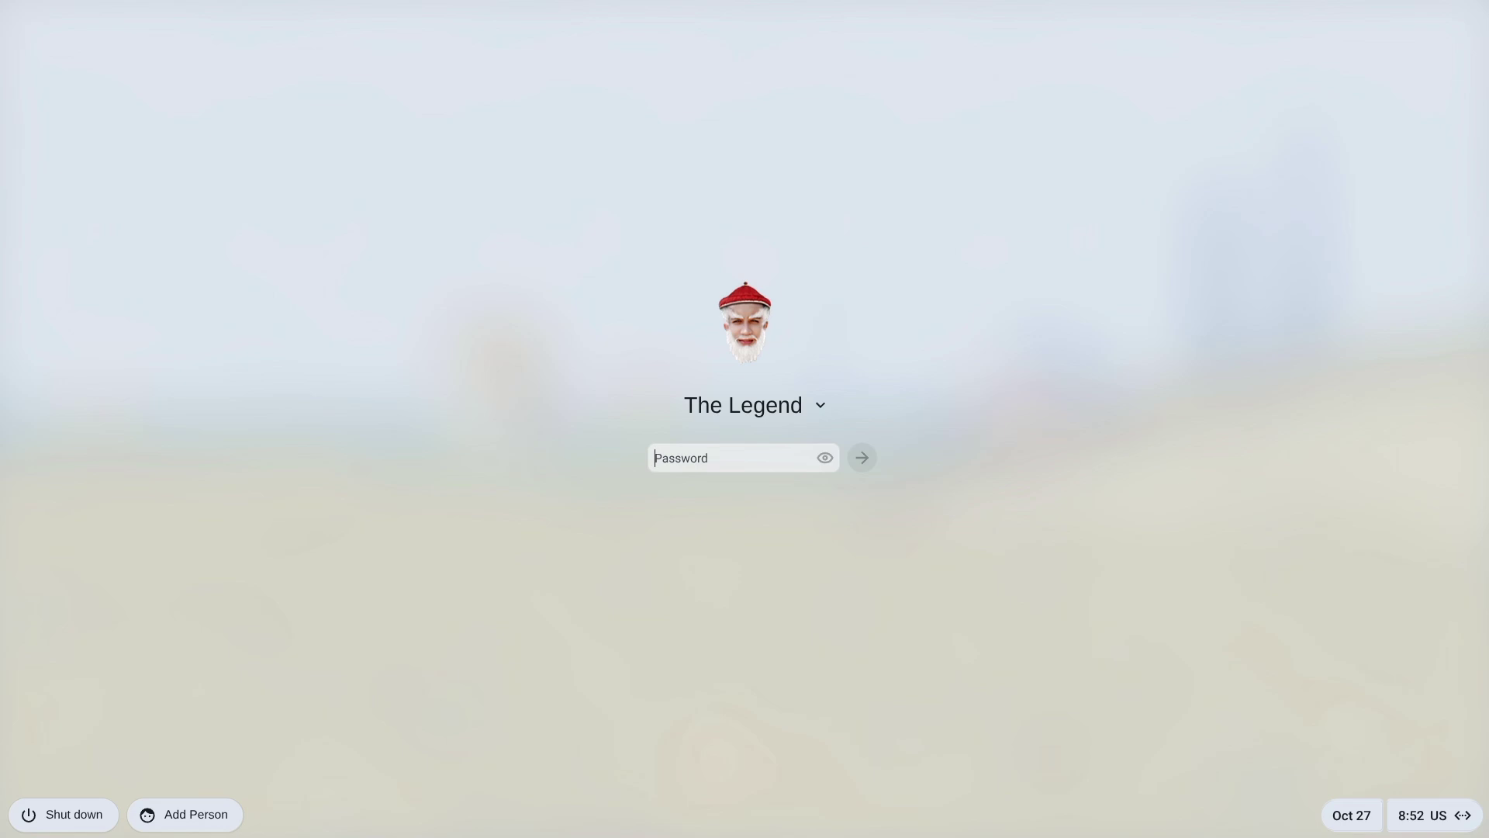
type("••••")
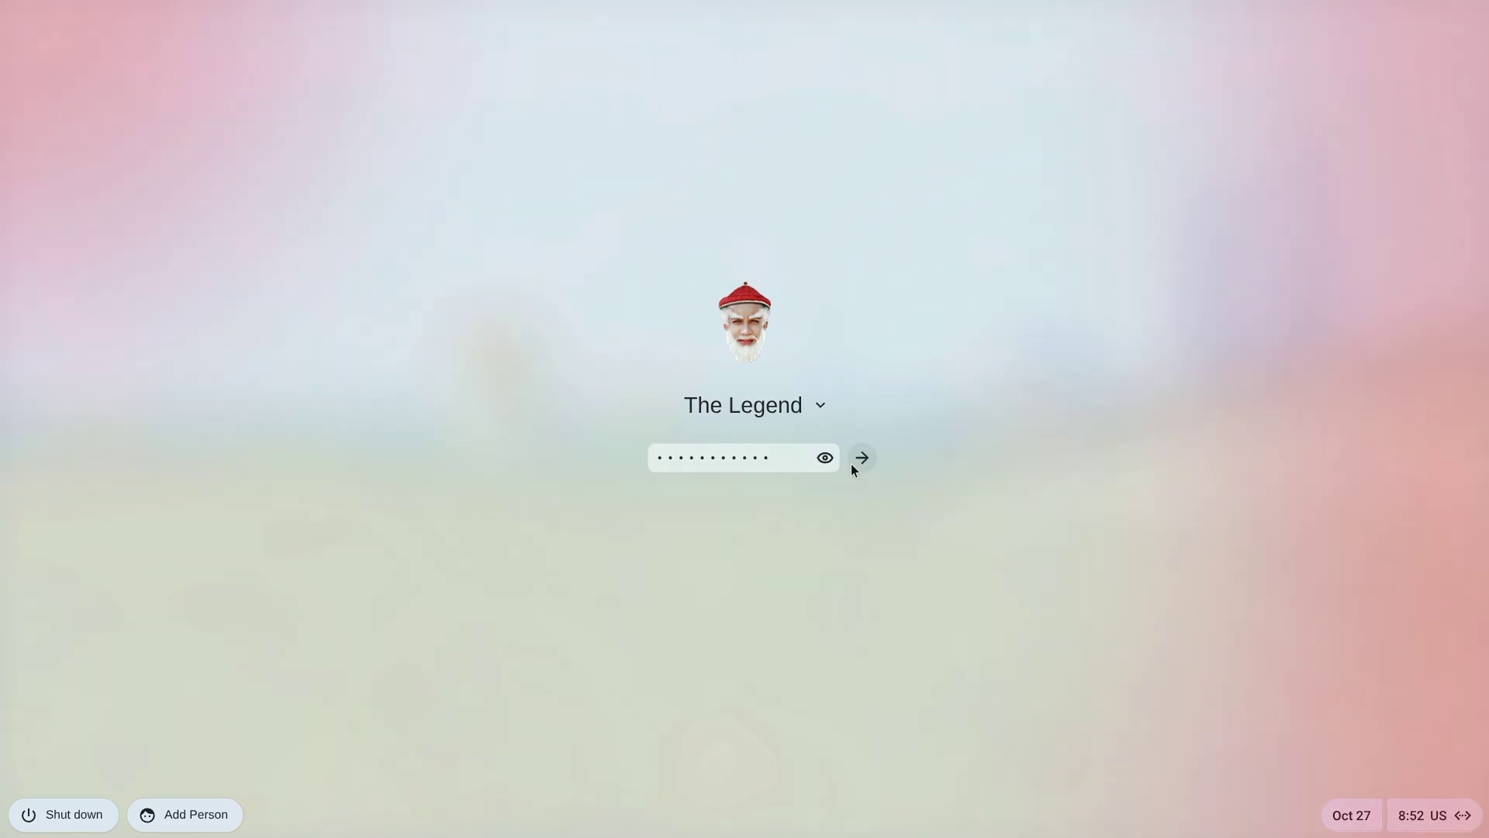
Unlock the session with the password and start the Android subsystem activation
left_click(862, 458)
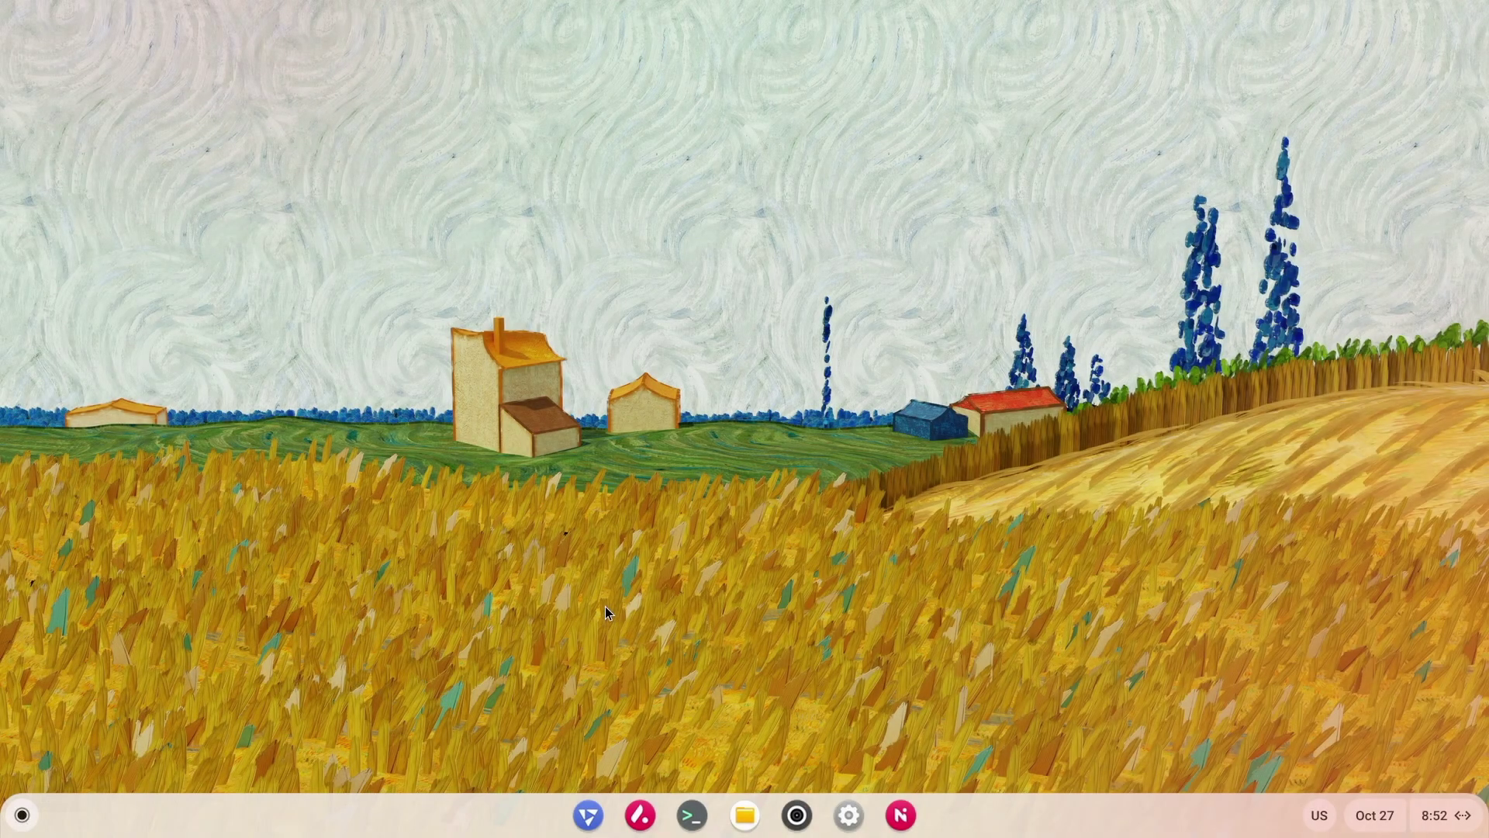
left_click(22, 815)
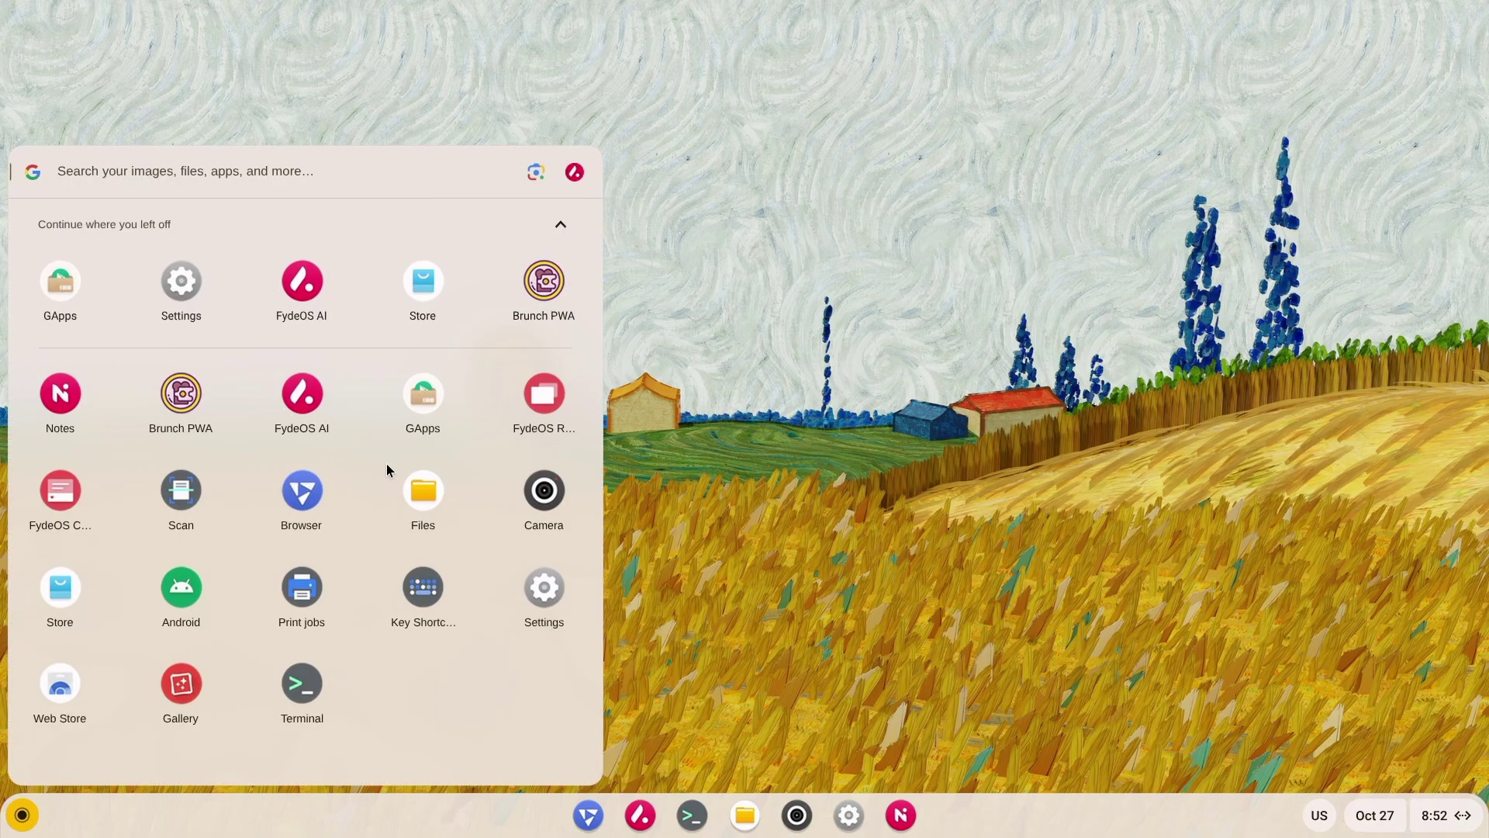
left_click(180, 590)
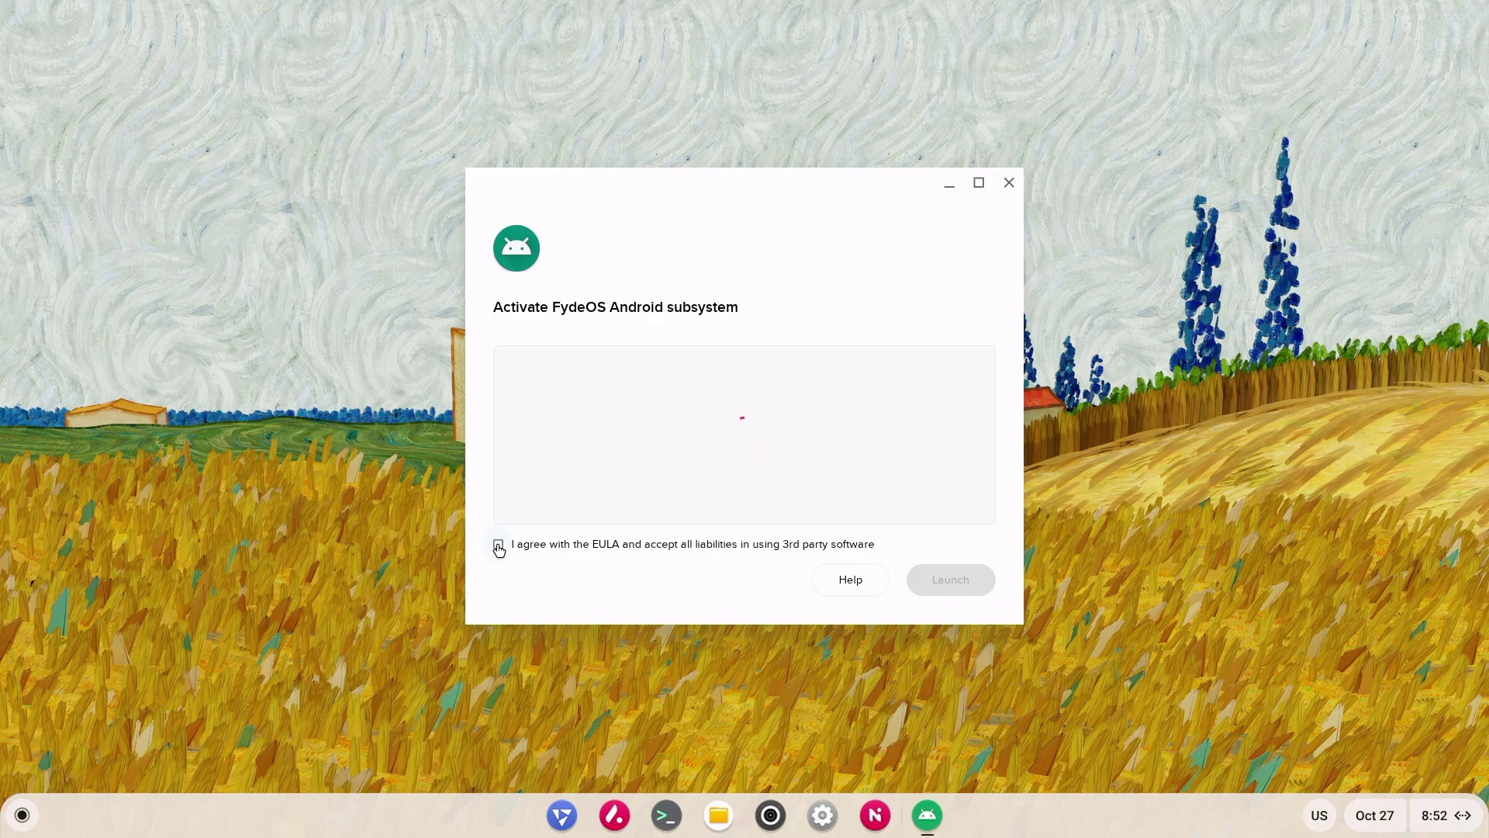
Agree to the Android EULA, launch the subsystem, and dismiss its Settings window
left_click(498, 543)
left_click(941, 594)
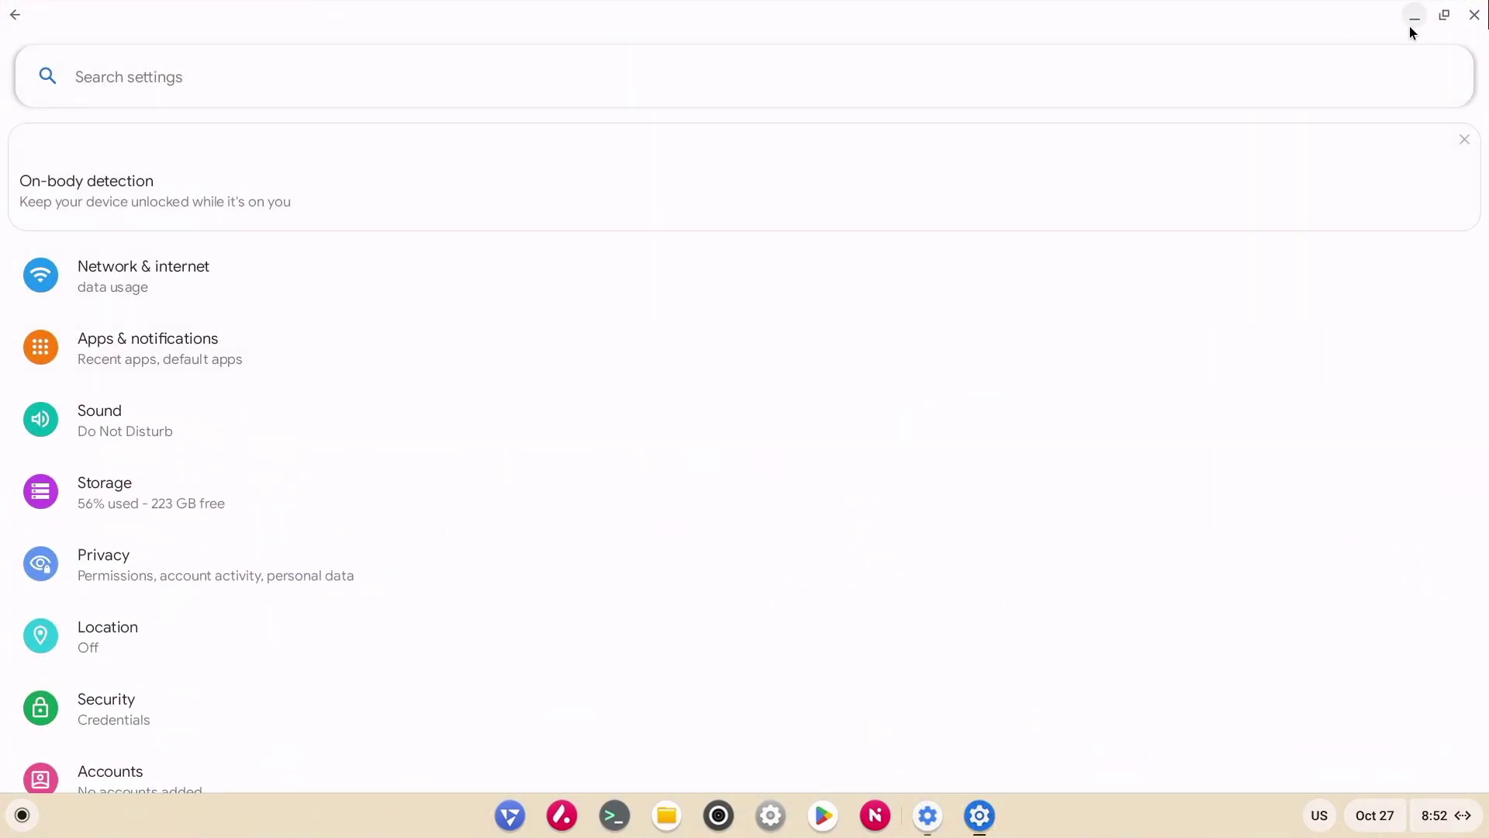
left_click(1474, 14)
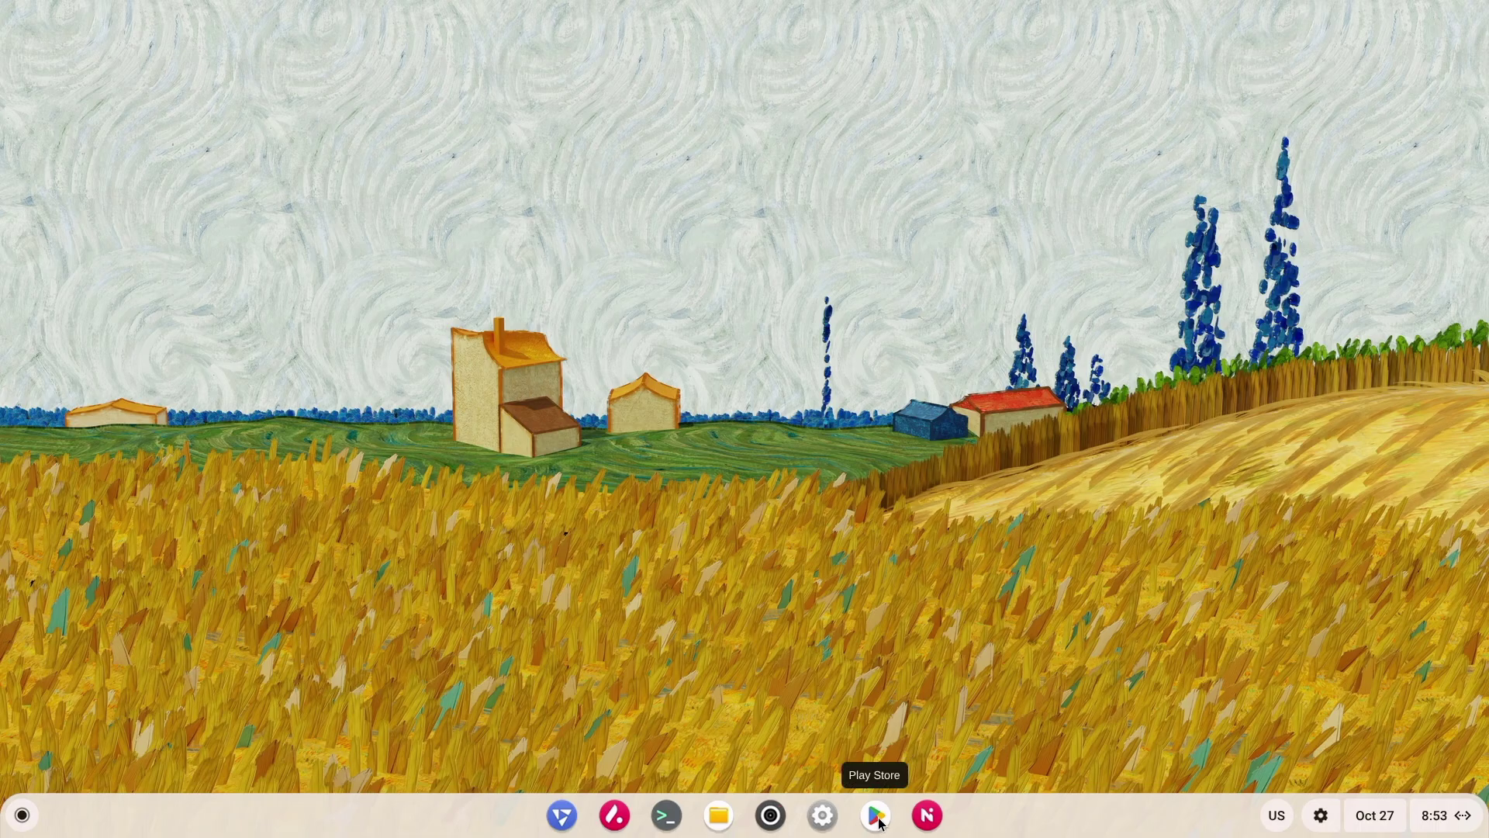
Sign in to Google Play with the account email and password and agree to Google's terms
left_click(876, 816)
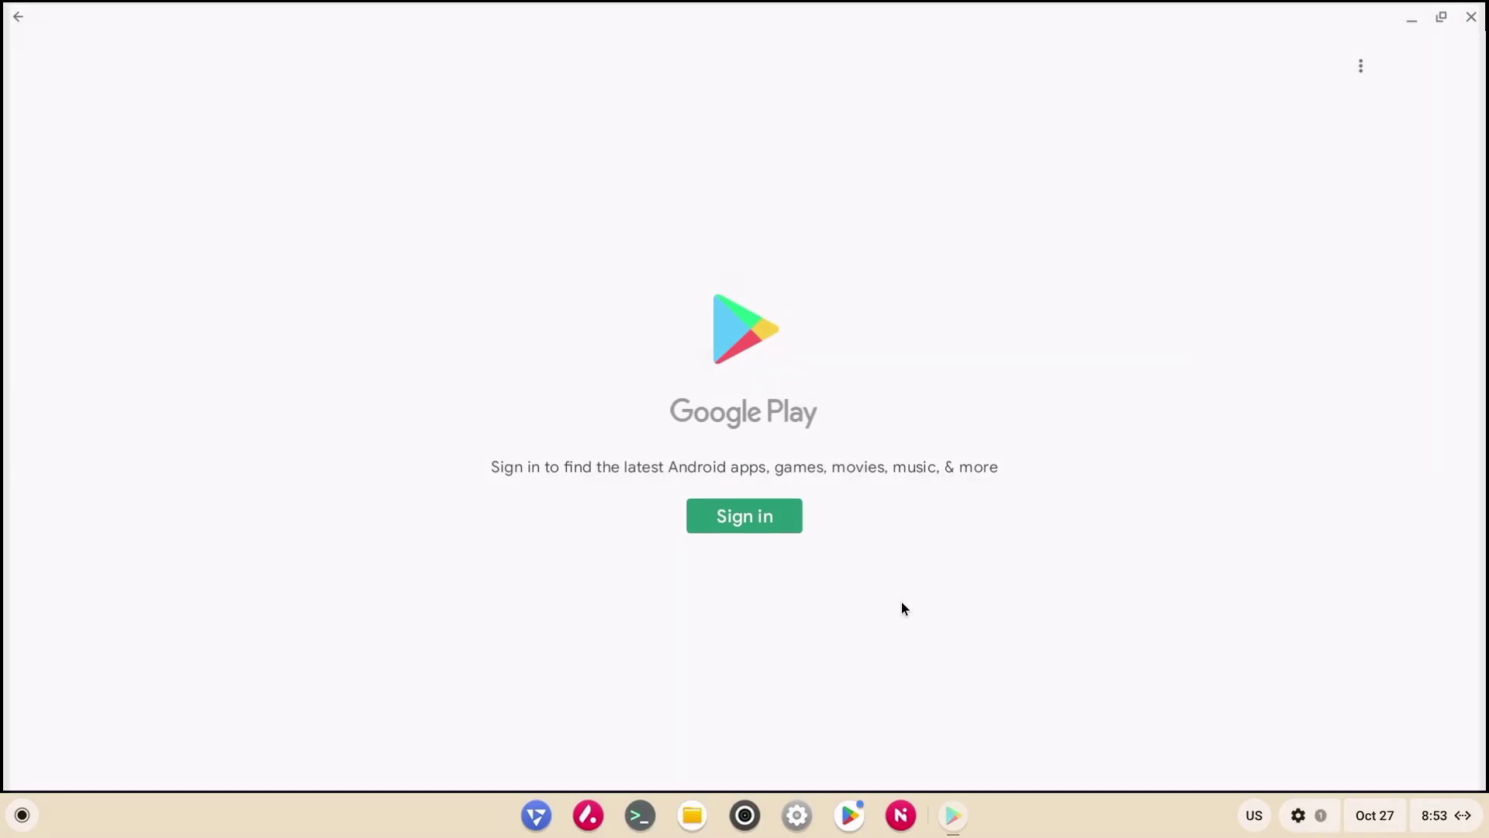
left_click(743, 522)
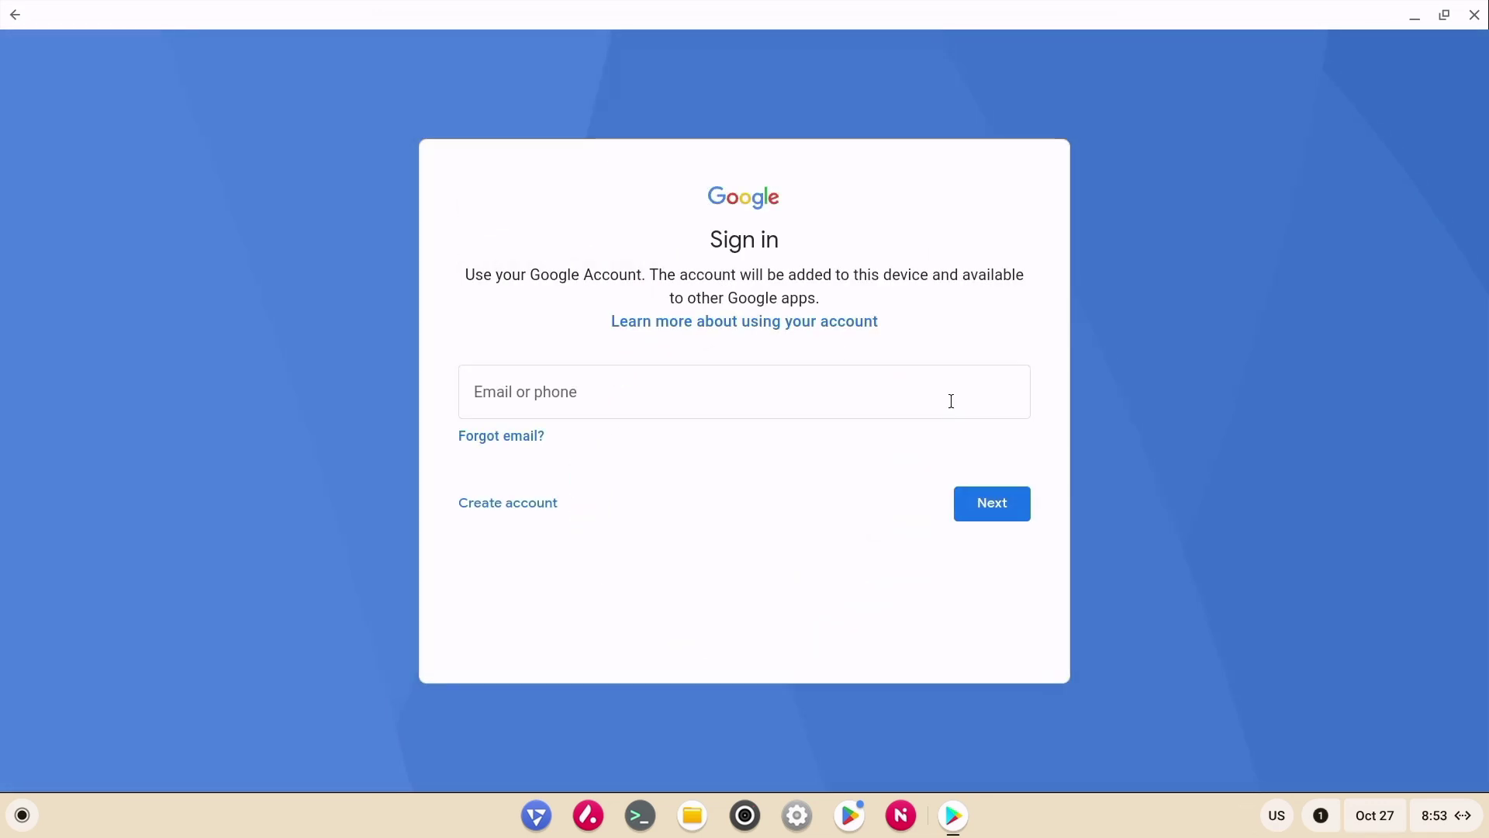
left_click(879, 403)
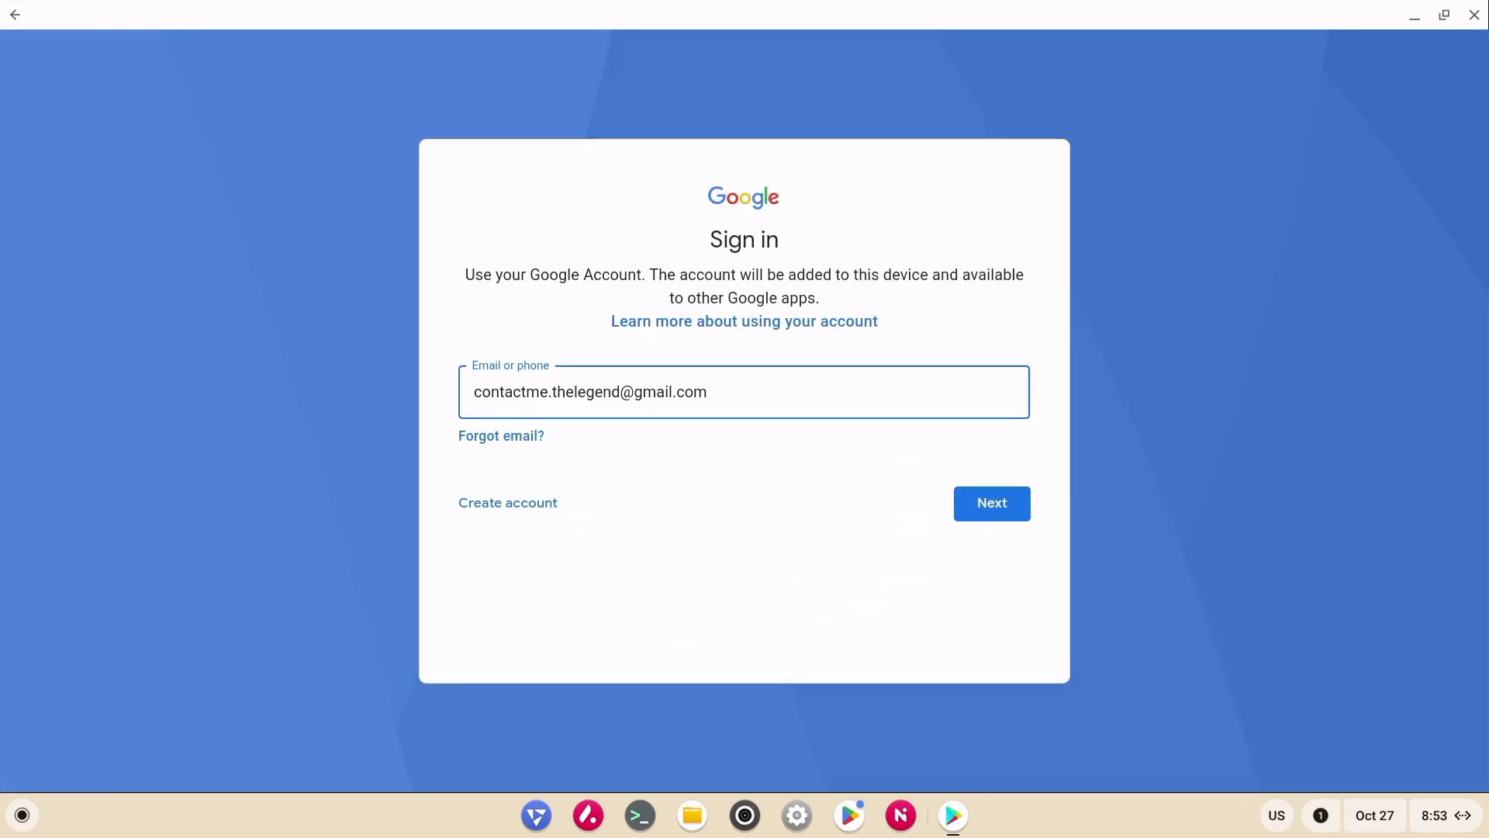
left_click(1009, 520)
left_click(988, 501)
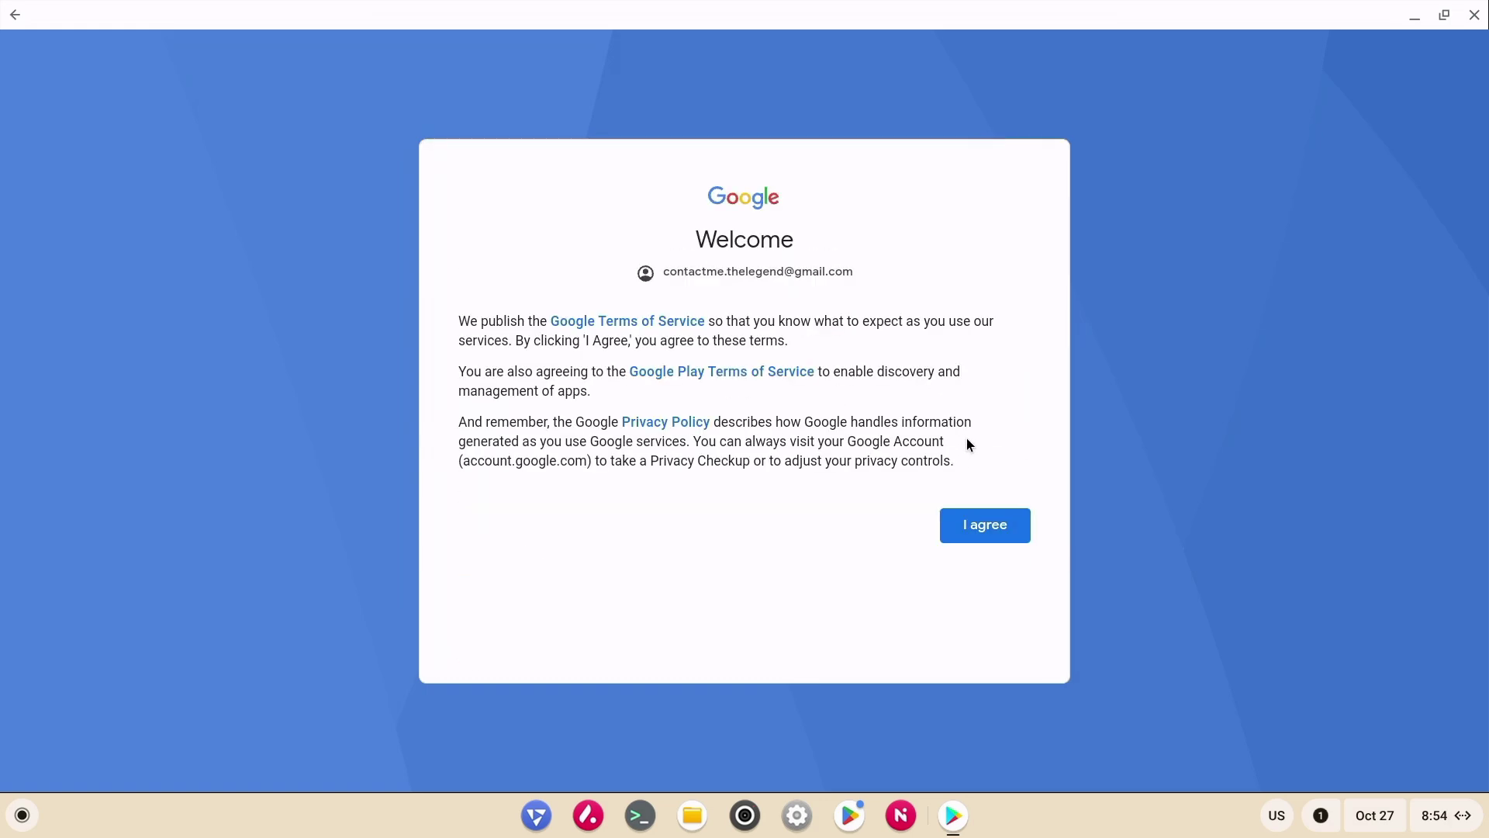
left_click(989, 537)
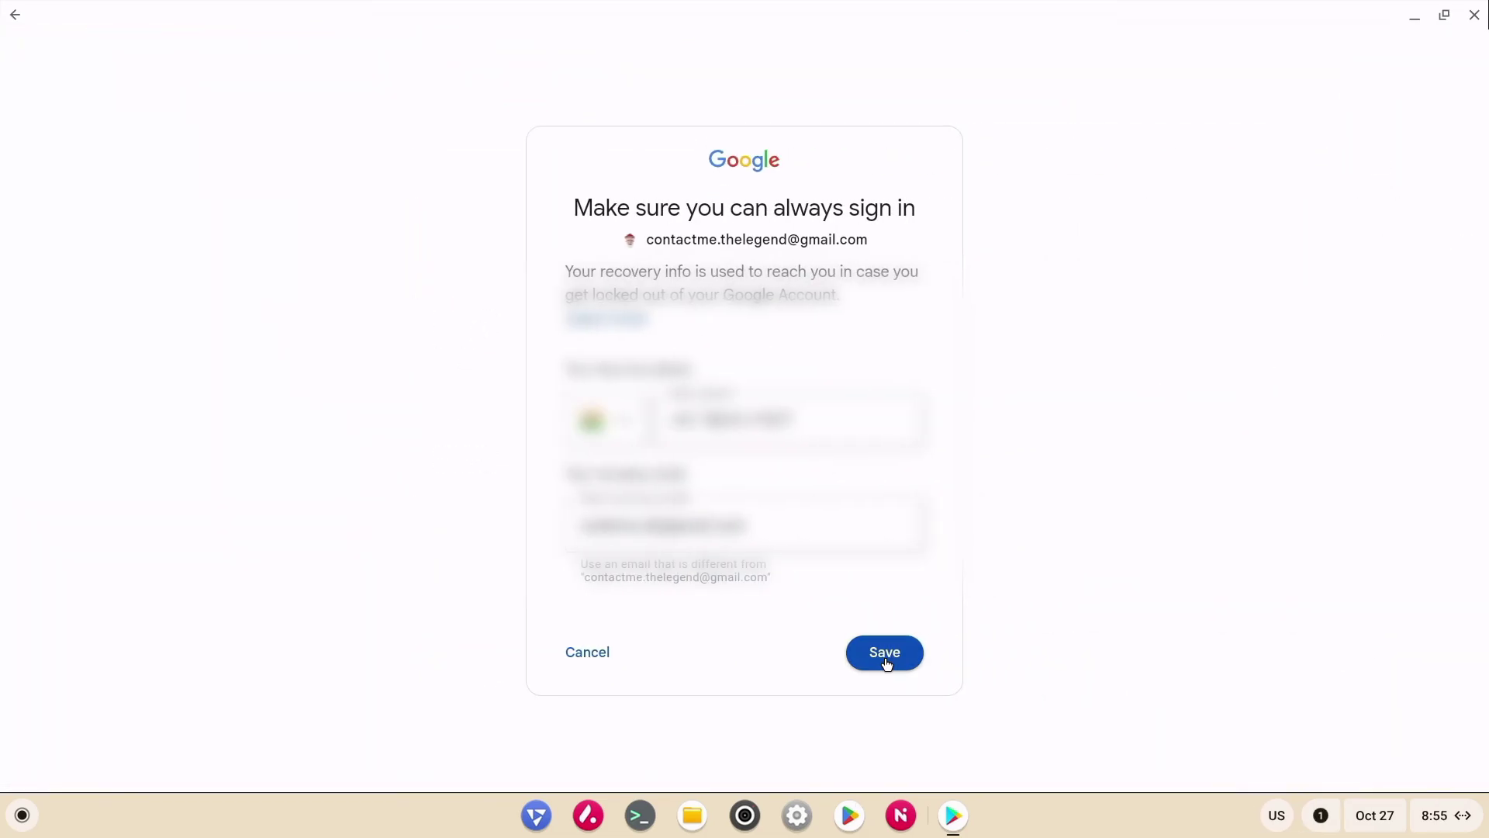
Save recovery info, skip the home address, and accept the Google services settings
left_click(886, 660)
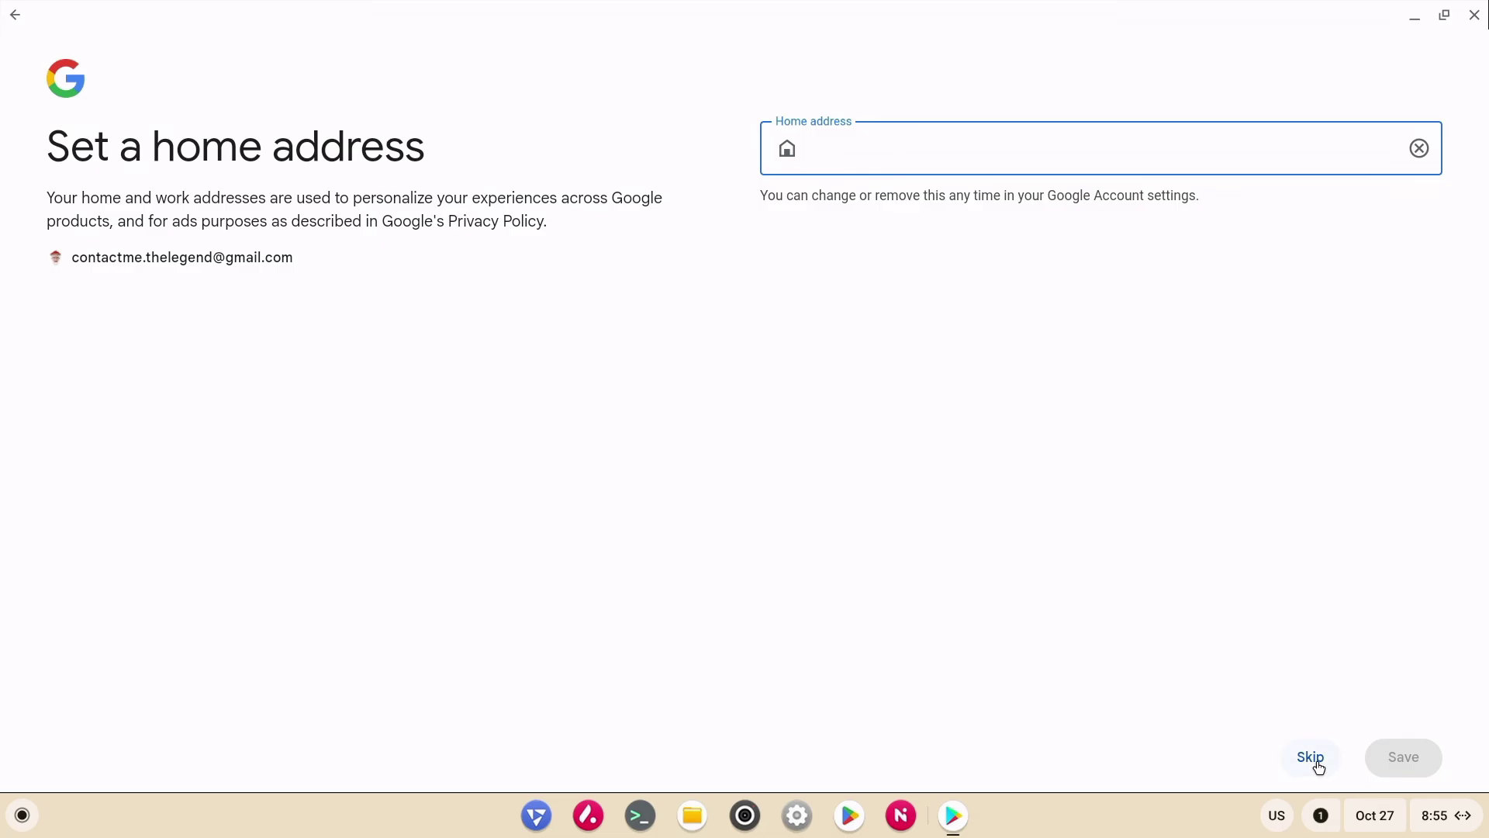
left_click(1312, 757)
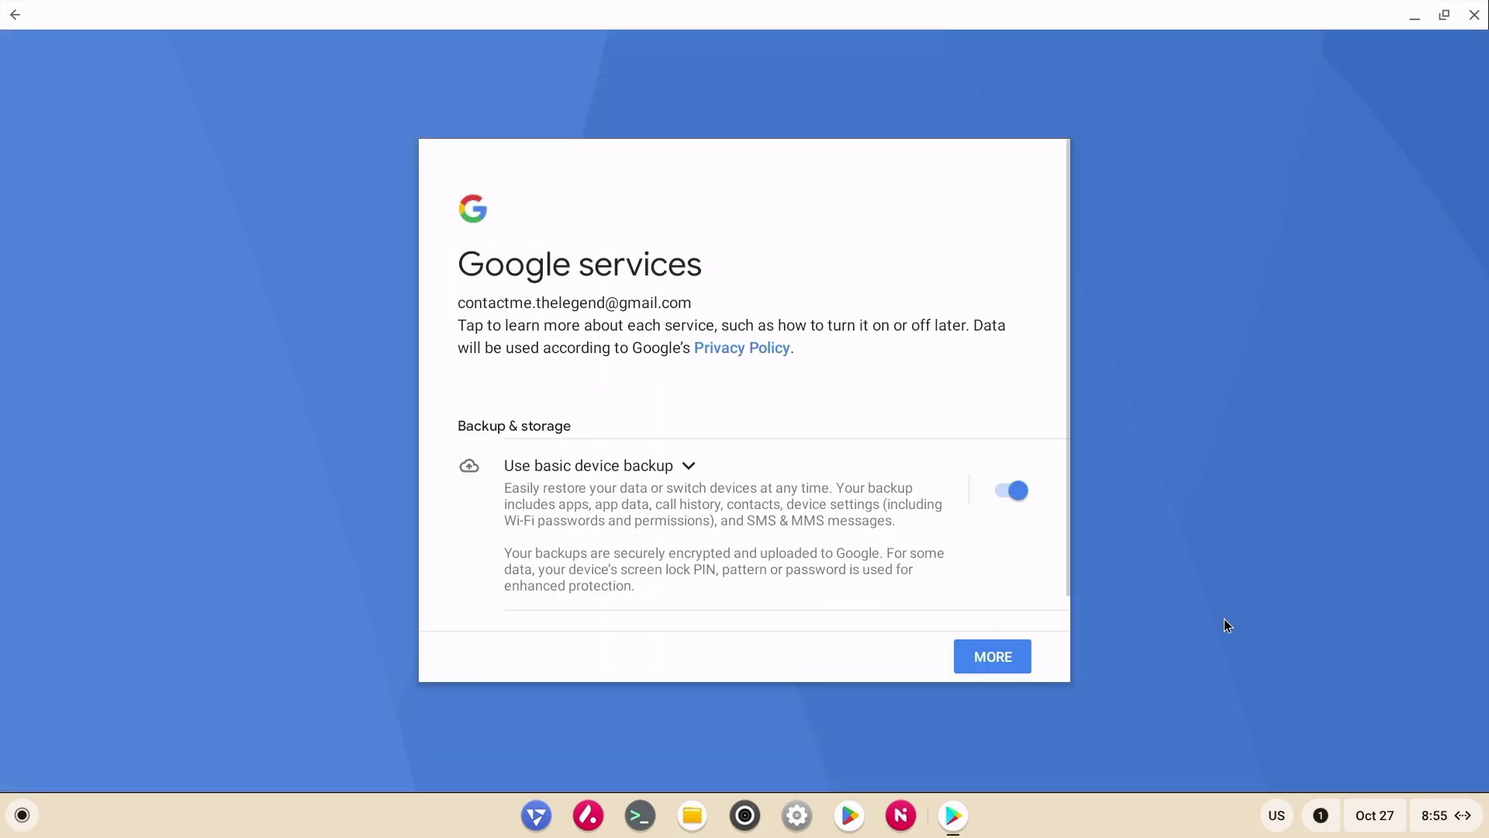
left_click(1010, 670)
left_click(1010, 660)
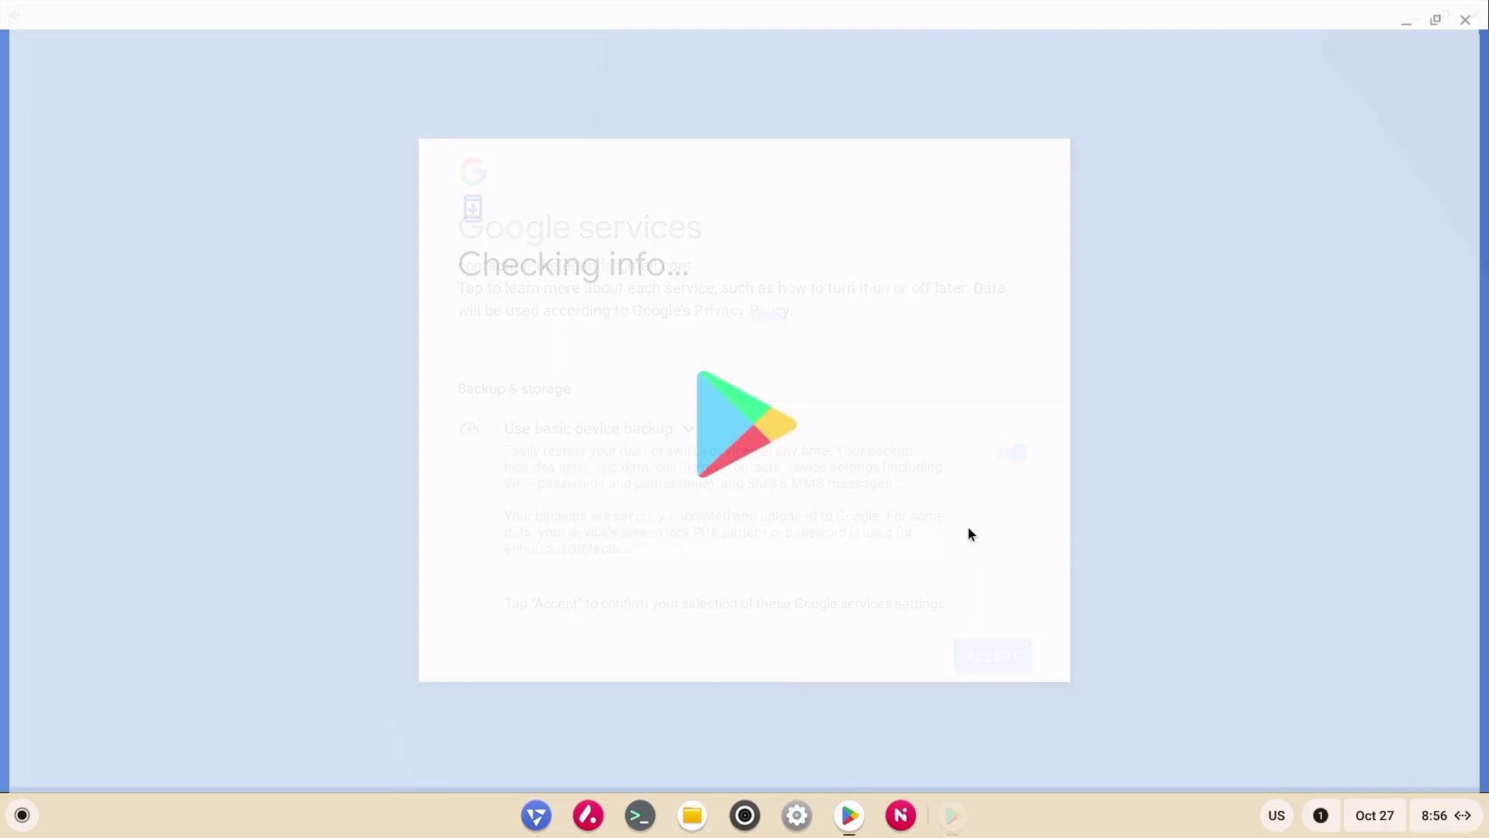
scroll(935, 386, "down", 5)
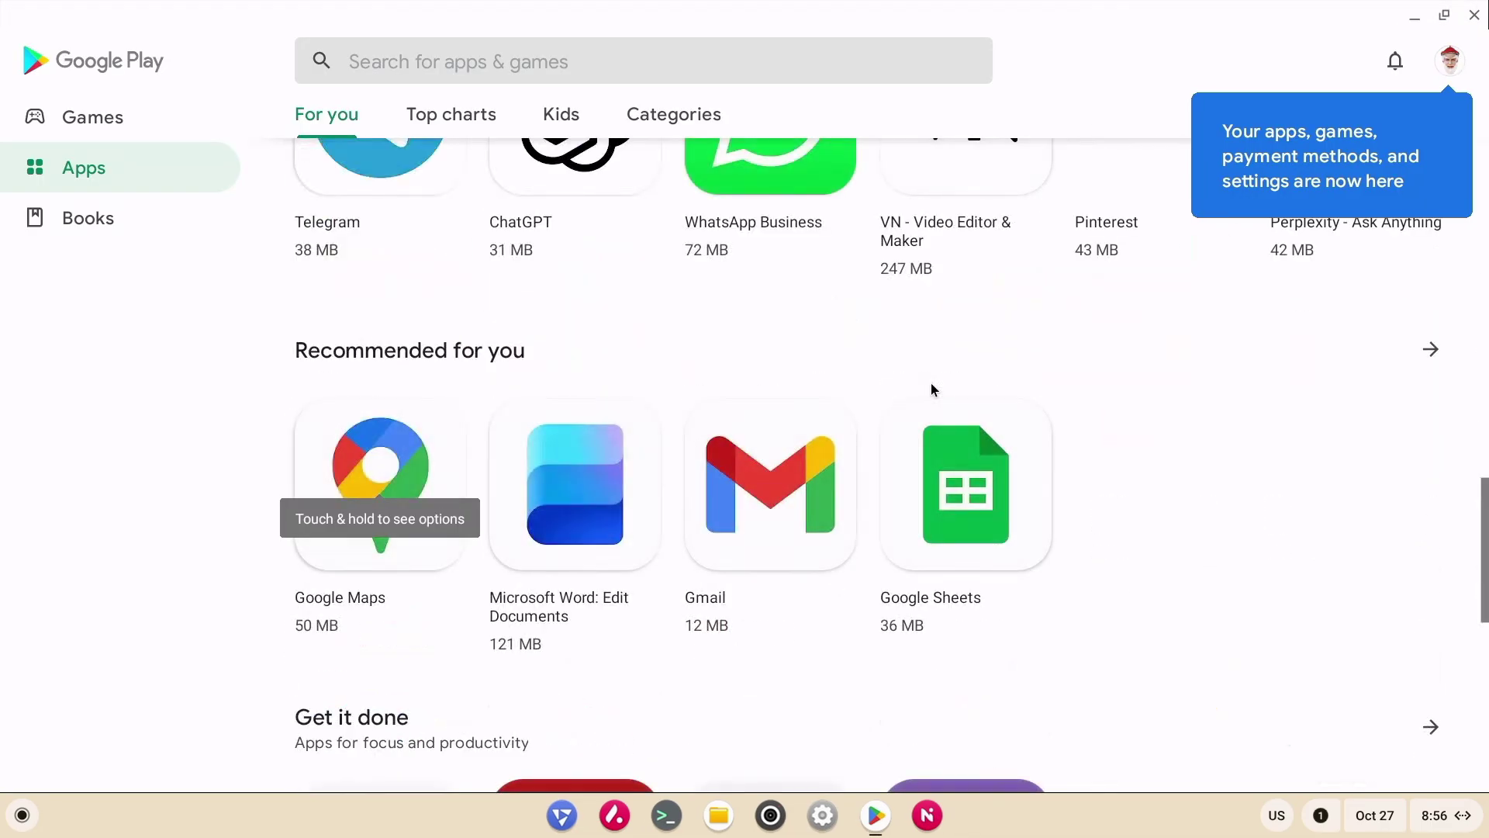
scroll(932, 389, "down", 2)
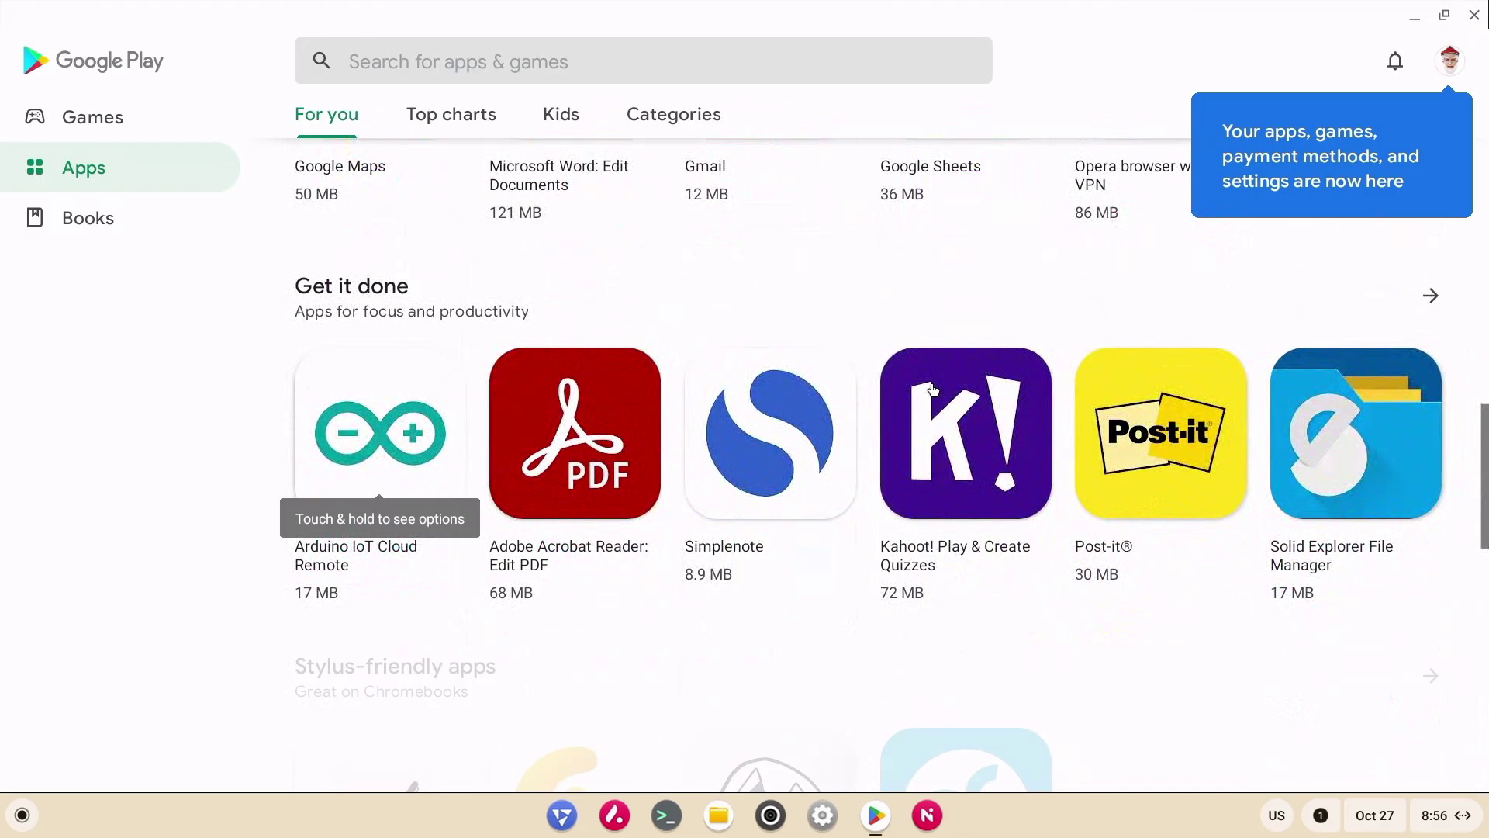
scroll(932, 389, "down", 3)
scroll(933, 389, "down", 4)
scroll(932, 390, "down", 5)
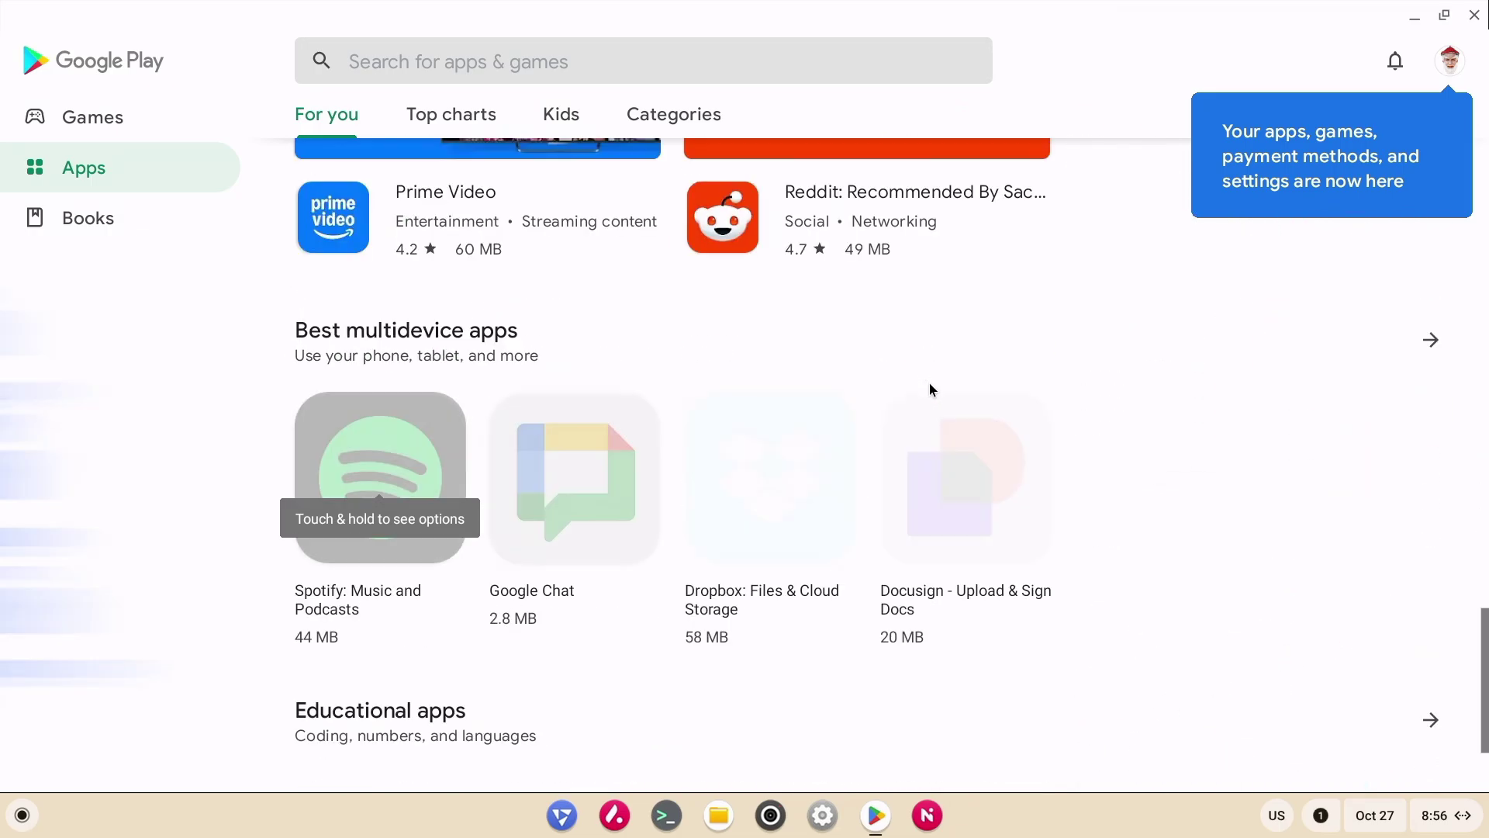
scroll(929, 391, "down", 4)
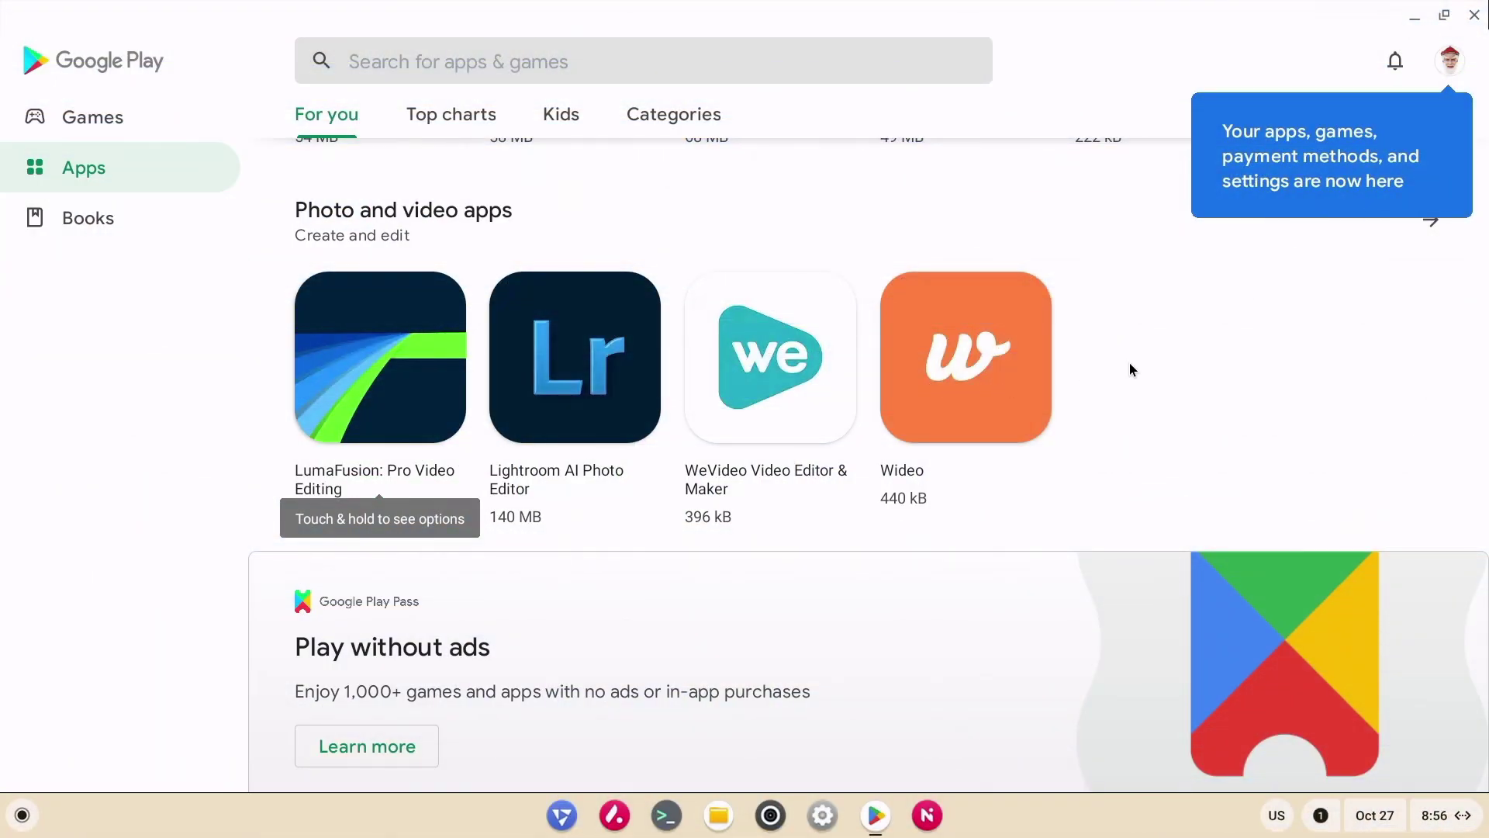
Check the About FydeOS page showing version 21.0, then close Settings and the Play Store
key("super")
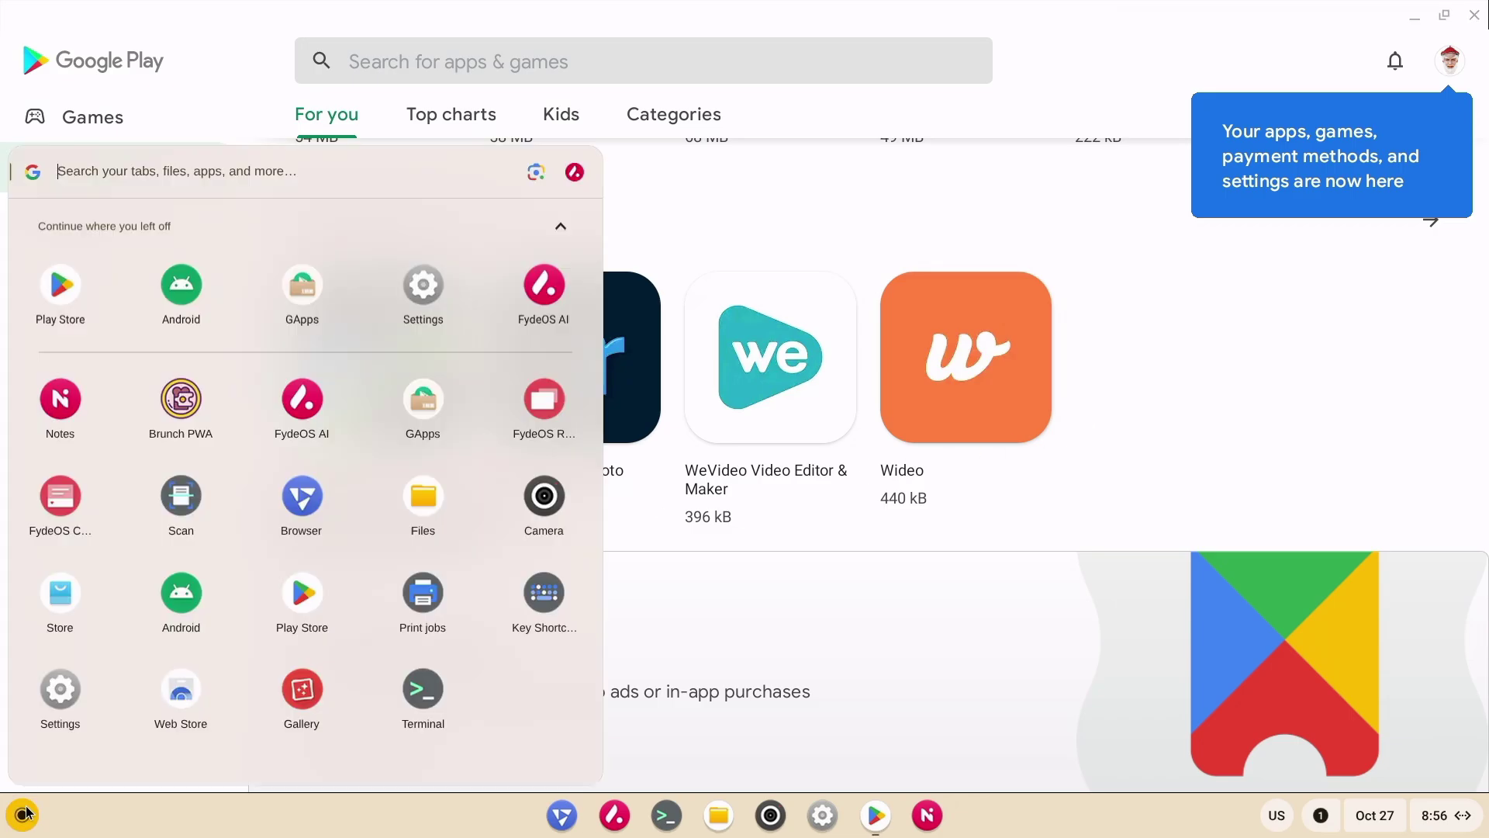
left_click(411, 295)
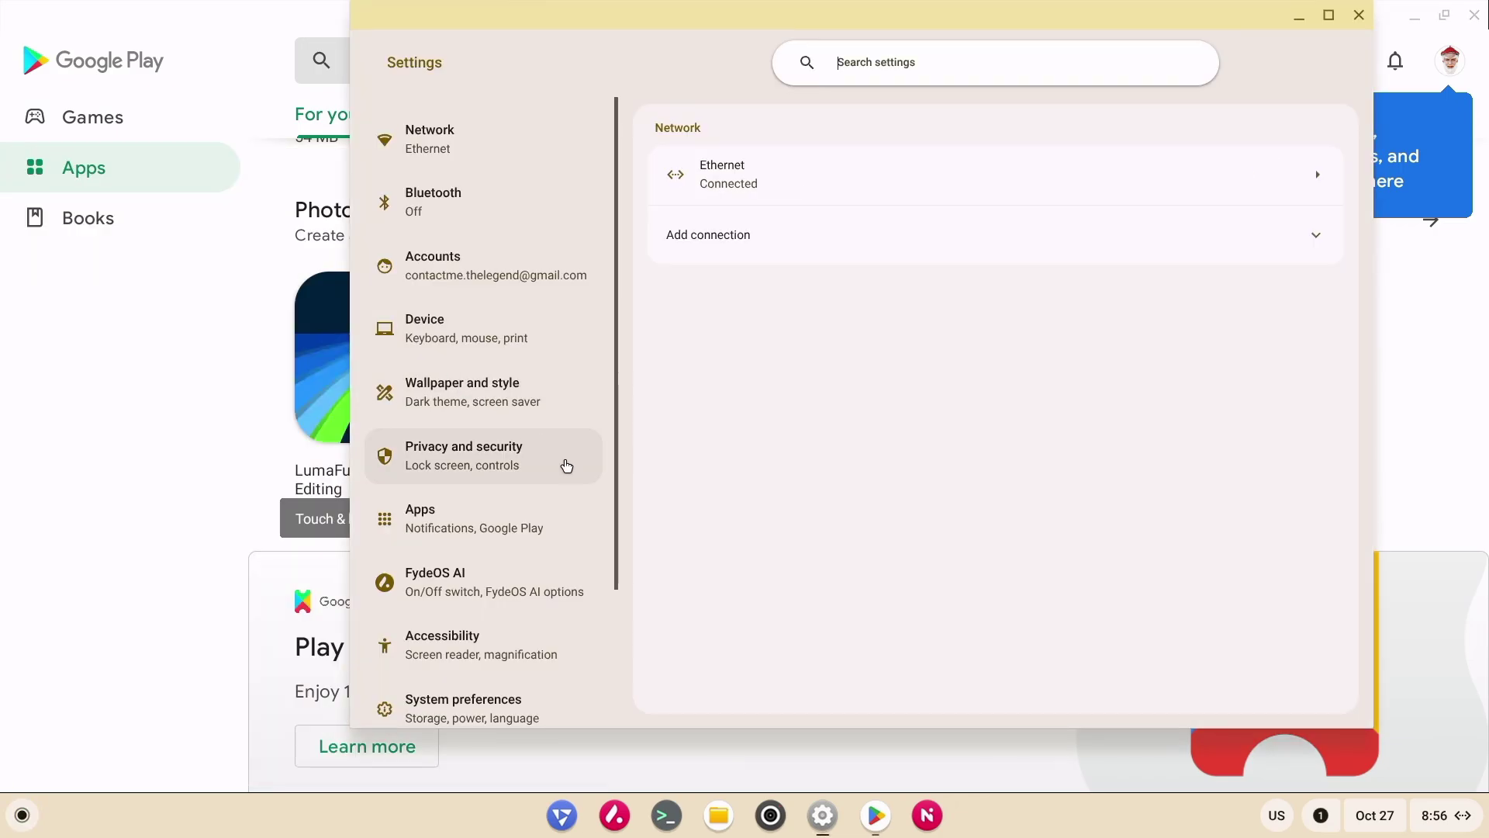
scroll(487, 677, "down", 1)
left_click(487, 677)
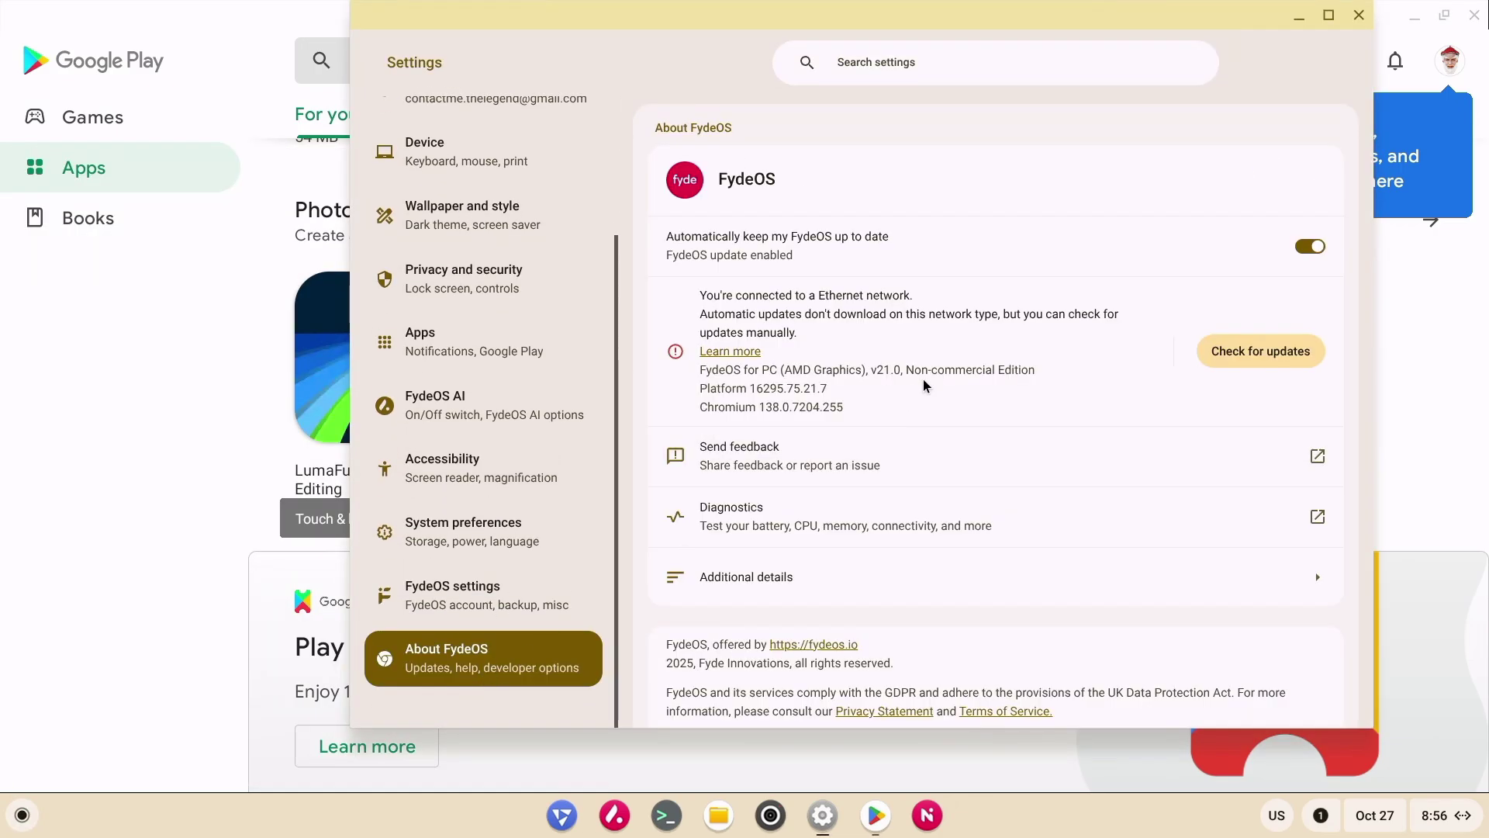
left_click(1298, 17)
scroll(1236, 383, "down", 5)
scroll(1258, 303, "up", 2)
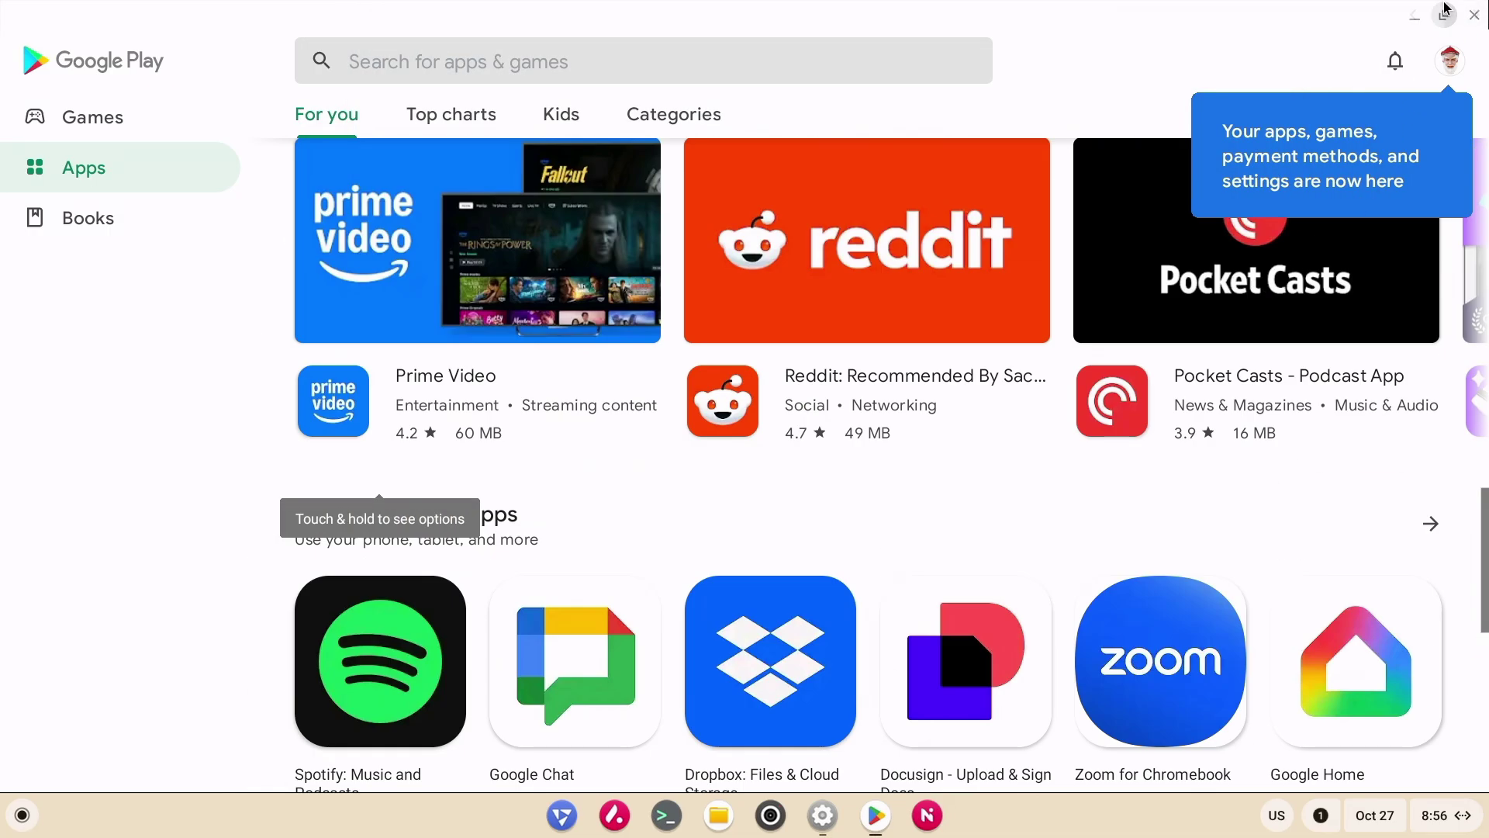
scroll(768, 455, "down", 5)
scroll(768, 455, "down", 3)
scroll(768, 455, "down", 3)
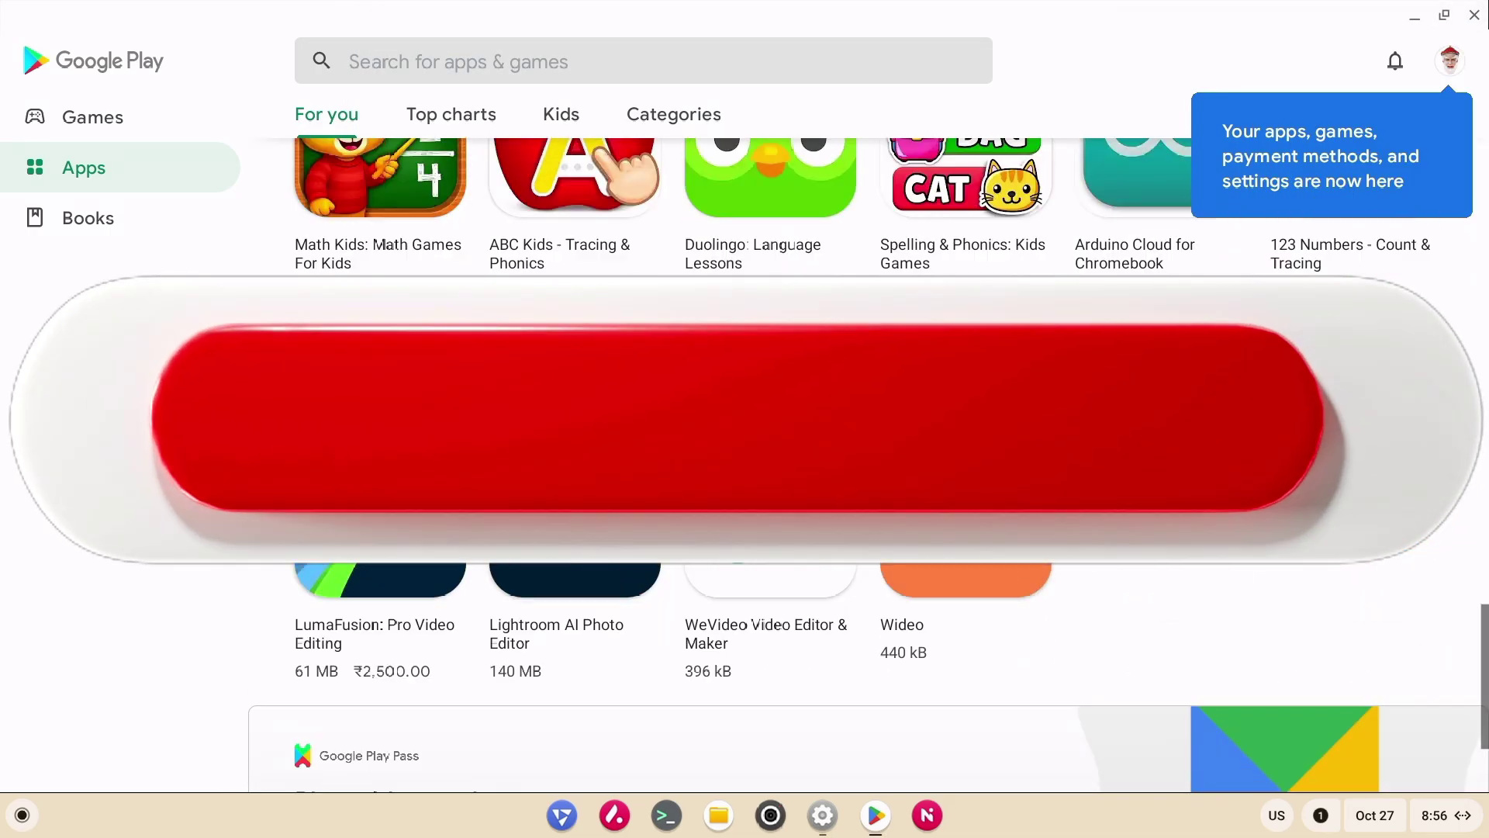
scroll(769, 455, "up", 8)
left_click(1474, 17)
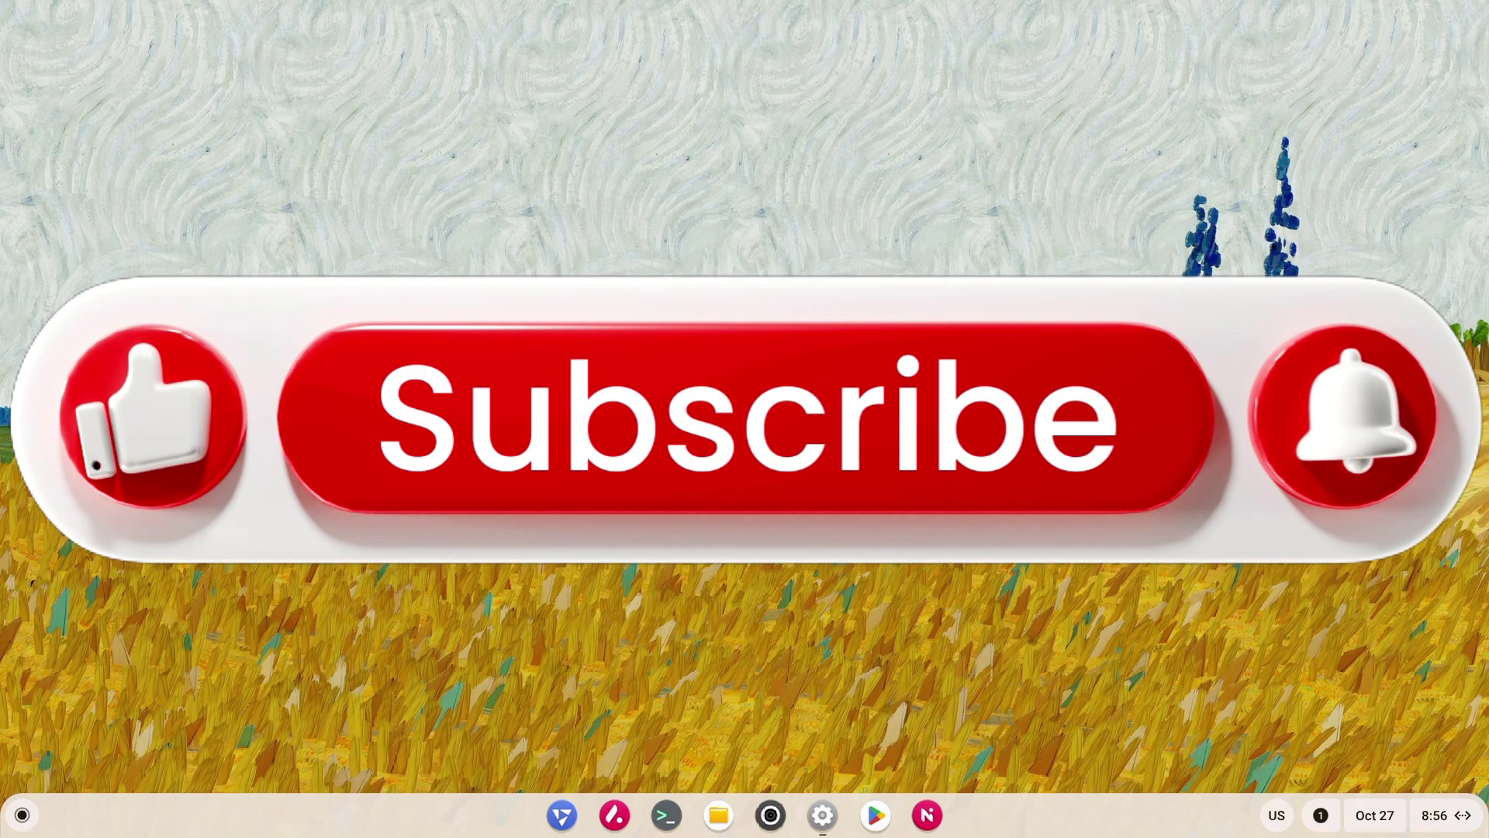